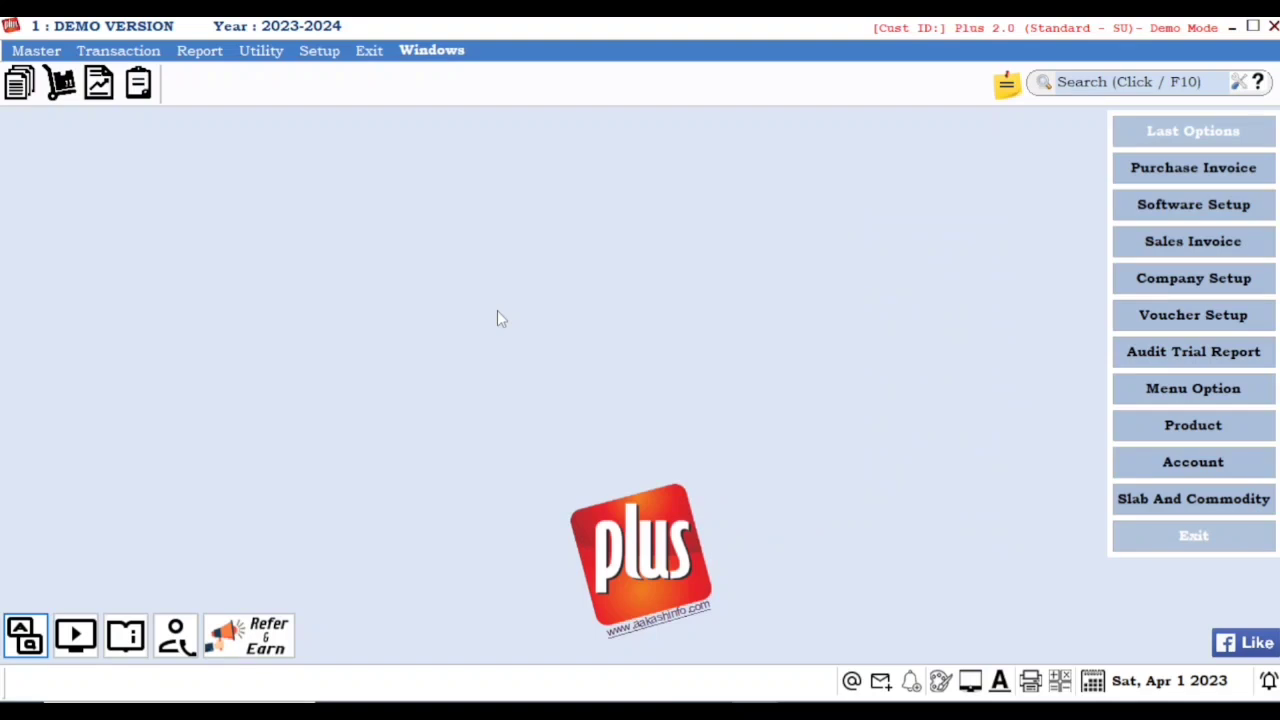
# Step: In the GST expense setup, include Discount, Round Off and Transportation as the sales other expenses
pyautogui.hotkey('alt', 's')
pyautogui.press('Down')
pyautogui.press('Down')
pyautogui.press('Down')
pyautogui.press('Down')
pyautogui.press('Down')
pyautogui.press('Up')
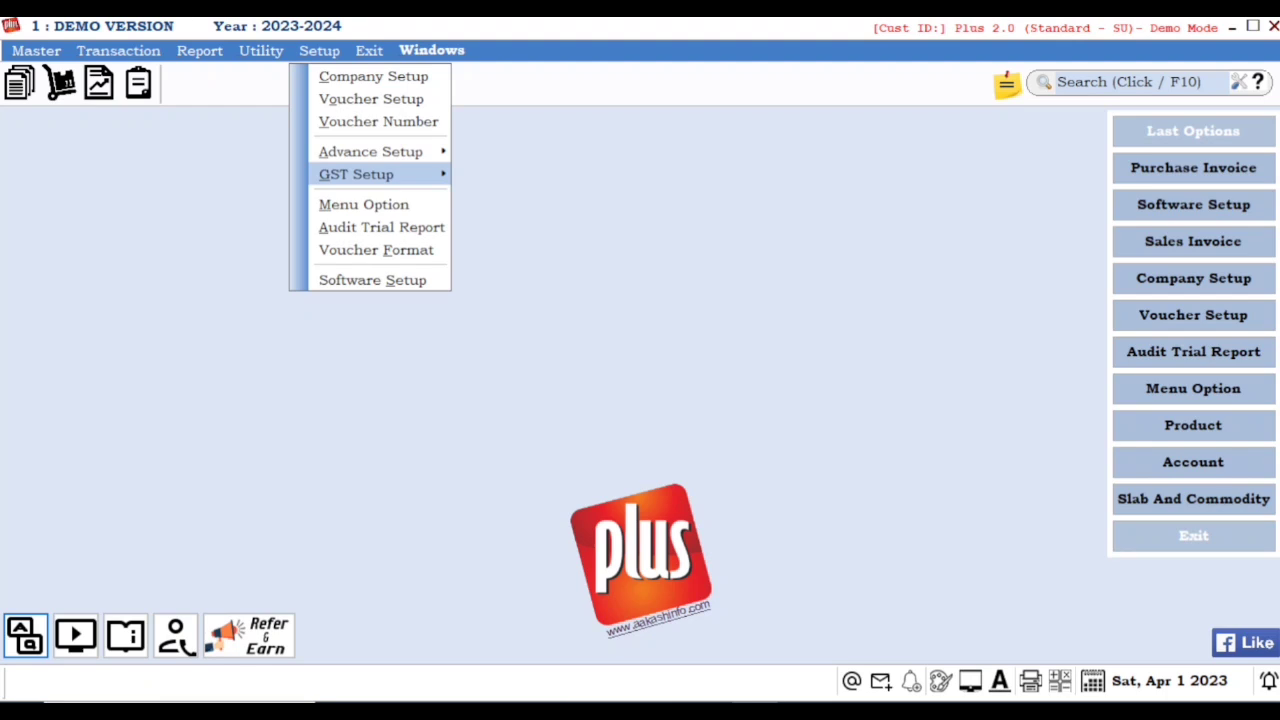
pyautogui.press('Right')
pyautogui.press('Return')
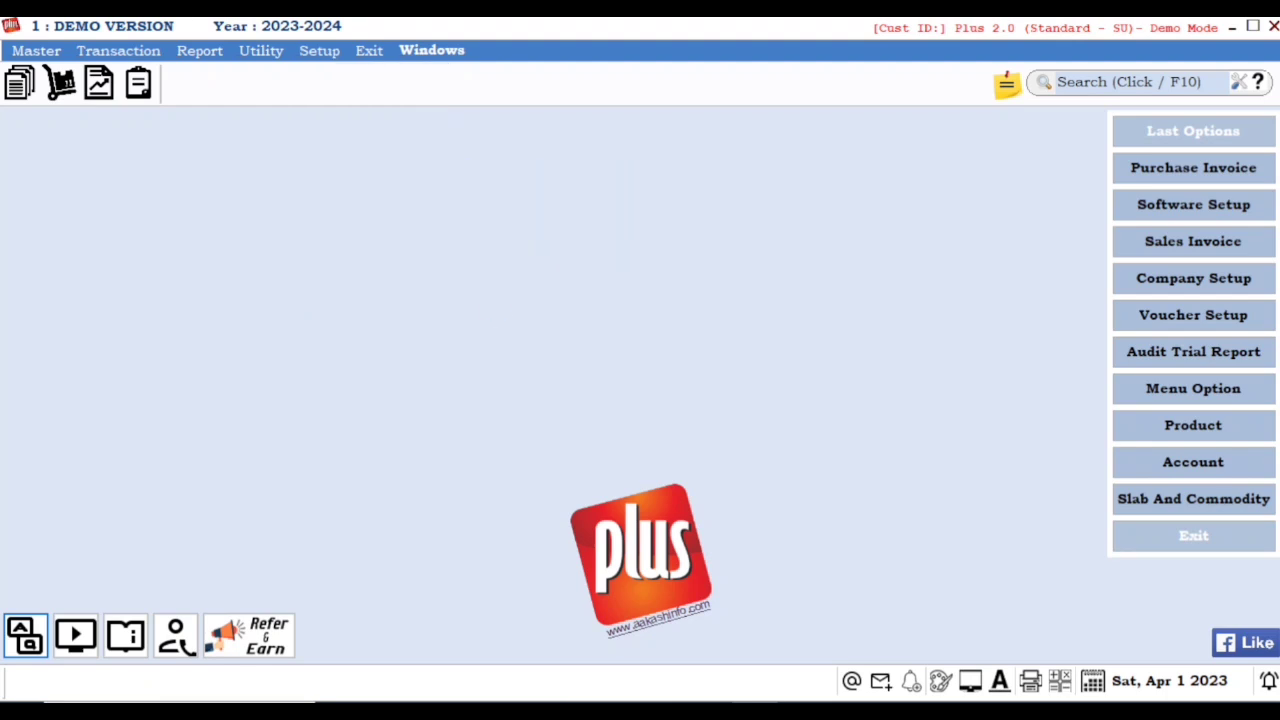
pyautogui.press('Down')
pyautogui.press('Down')
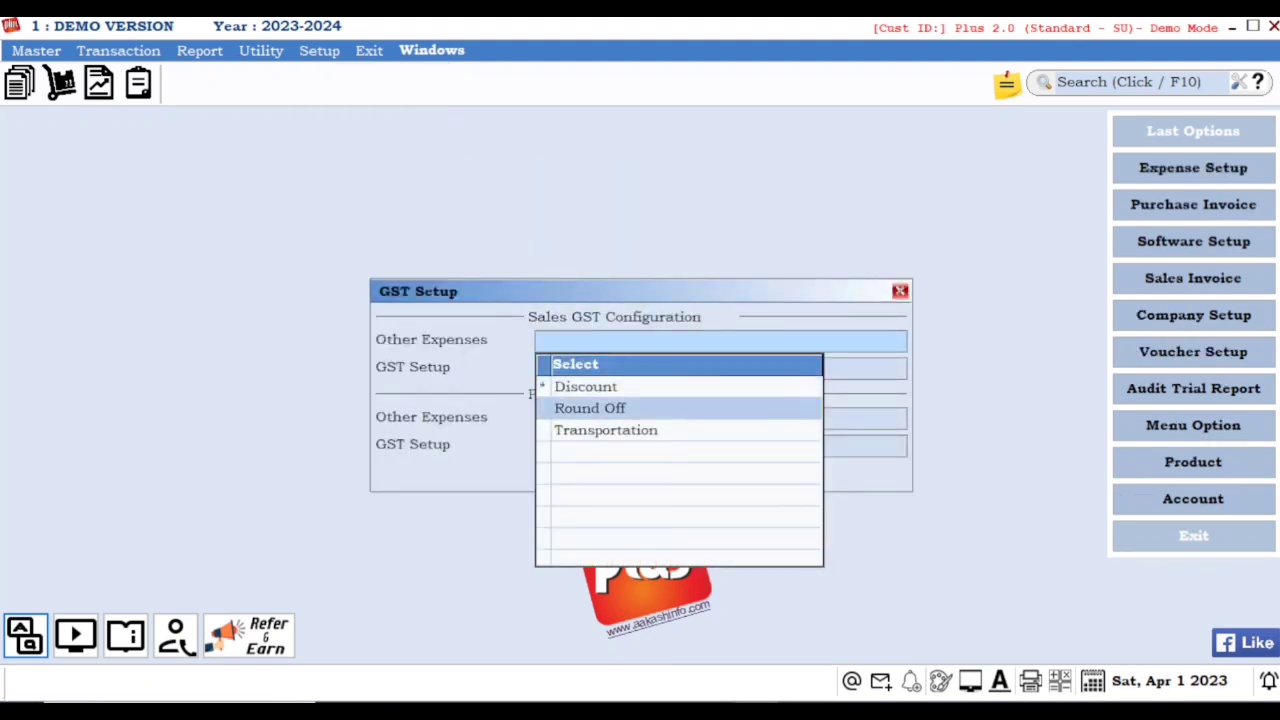
pyautogui.press('Down')
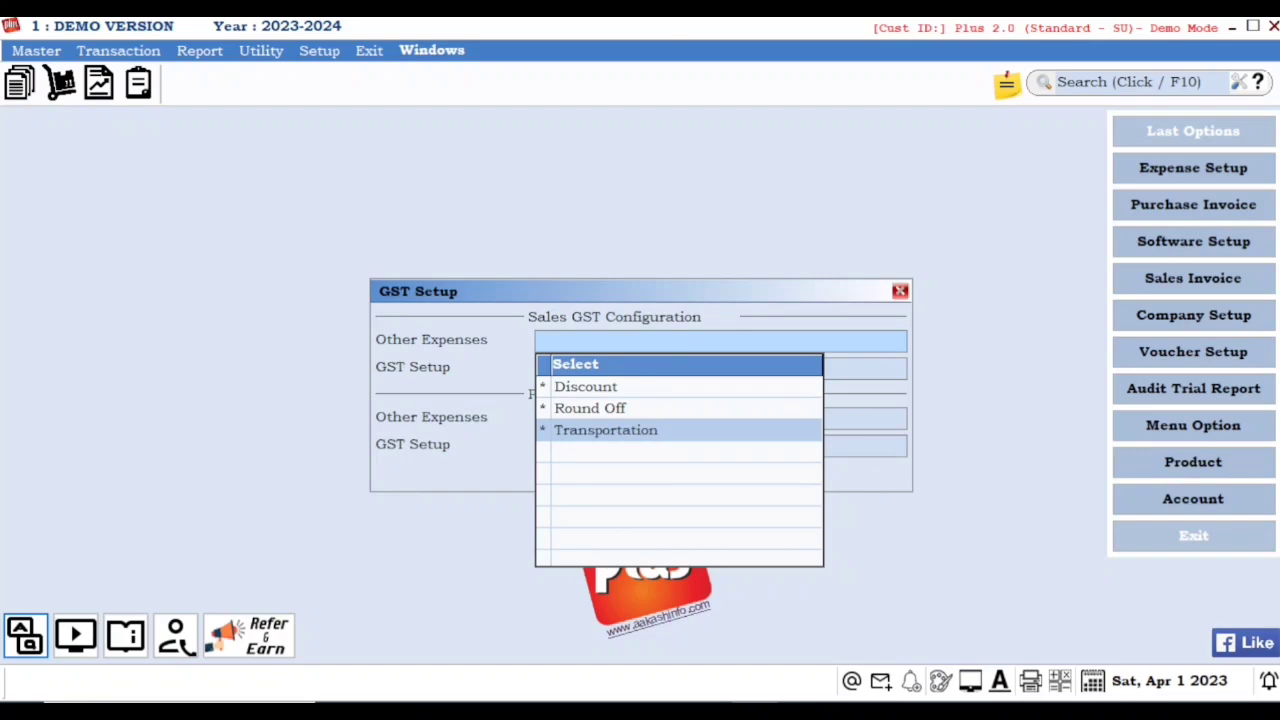
pyautogui.press('Return')
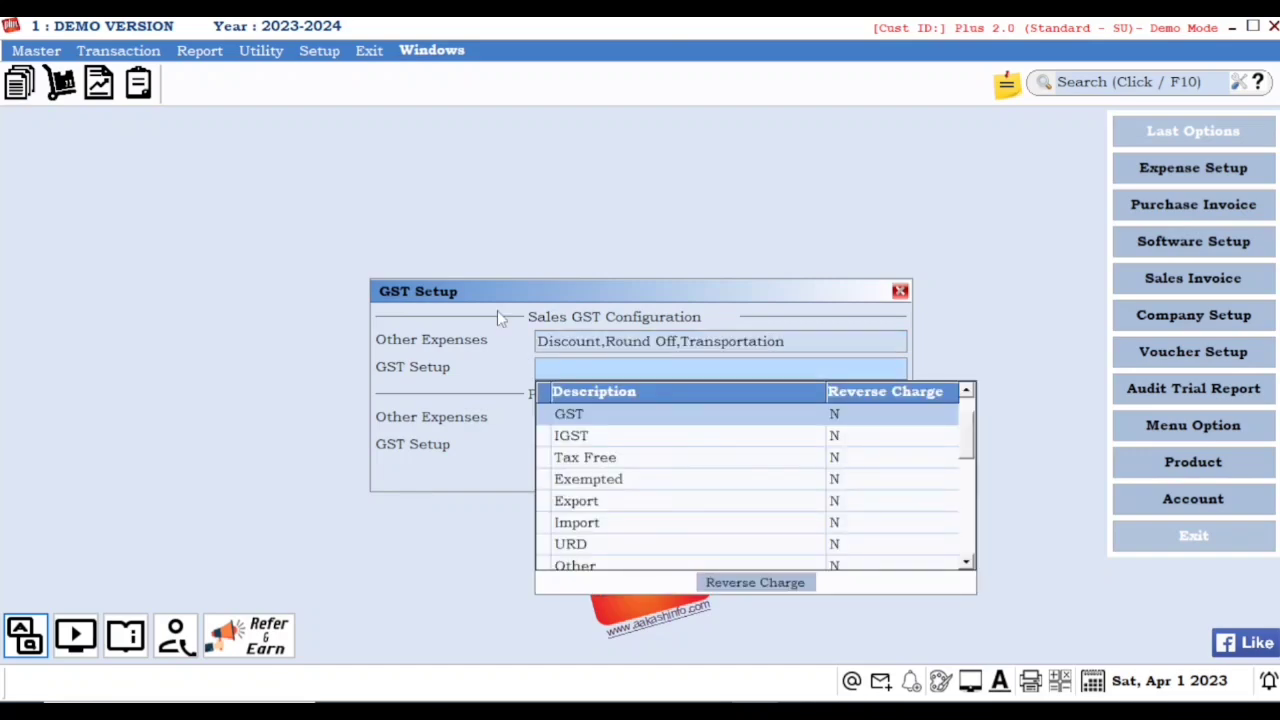
# Step: Mark all GST types from GST through Zero Rated for the sales configuration and close the GST setup
pyautogui.press('space')
pyautogui.press('space')
pyautogui.press('space')
pyautogui.press('space')
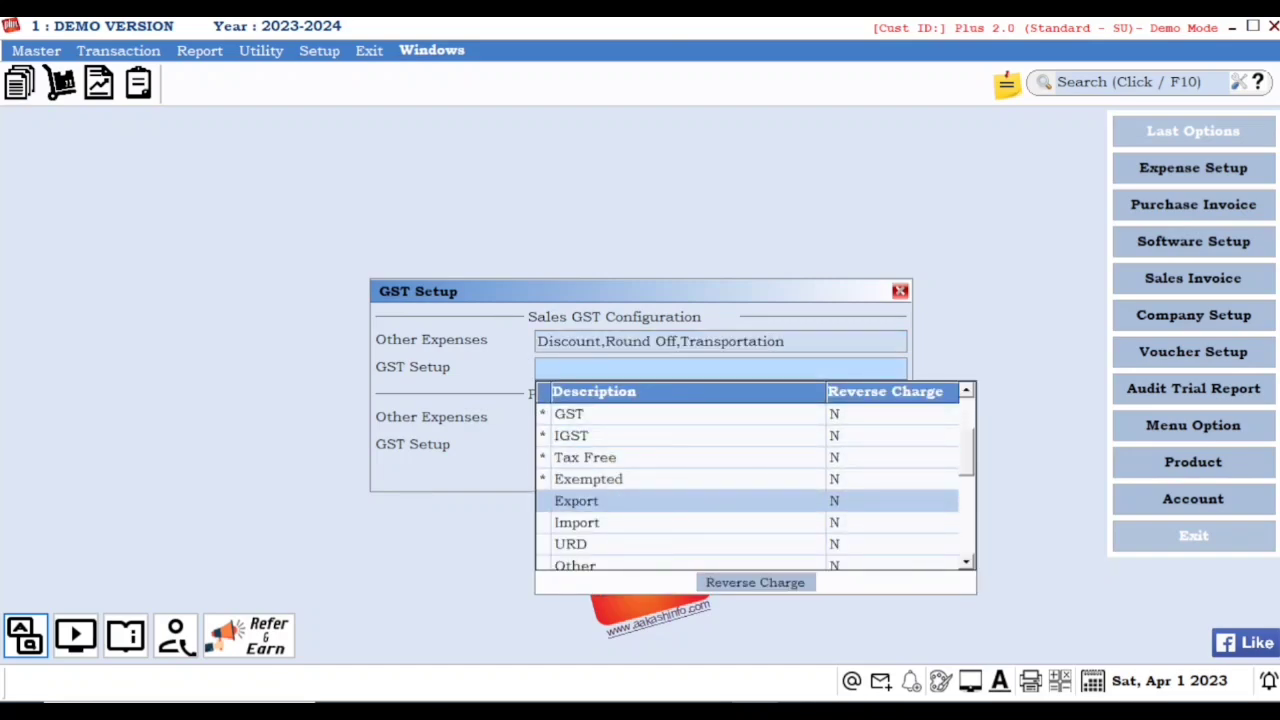
pyautogui.press('space')
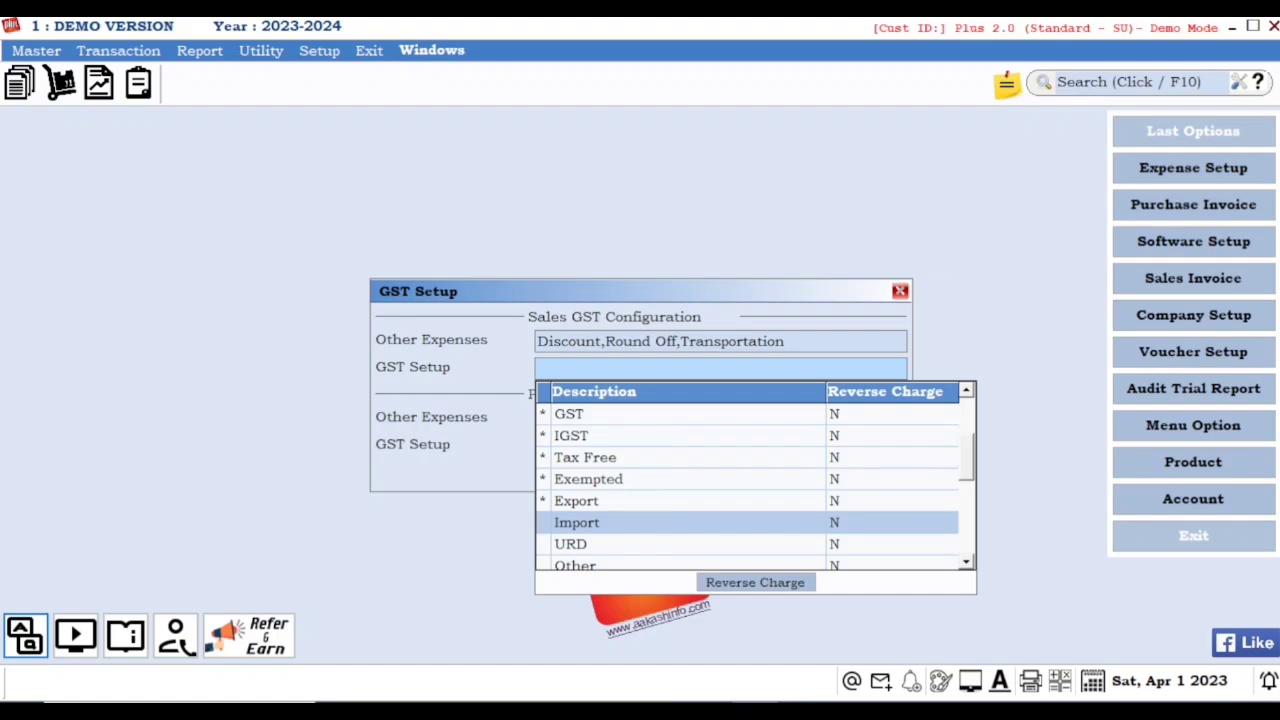
pyautogui.press('space')
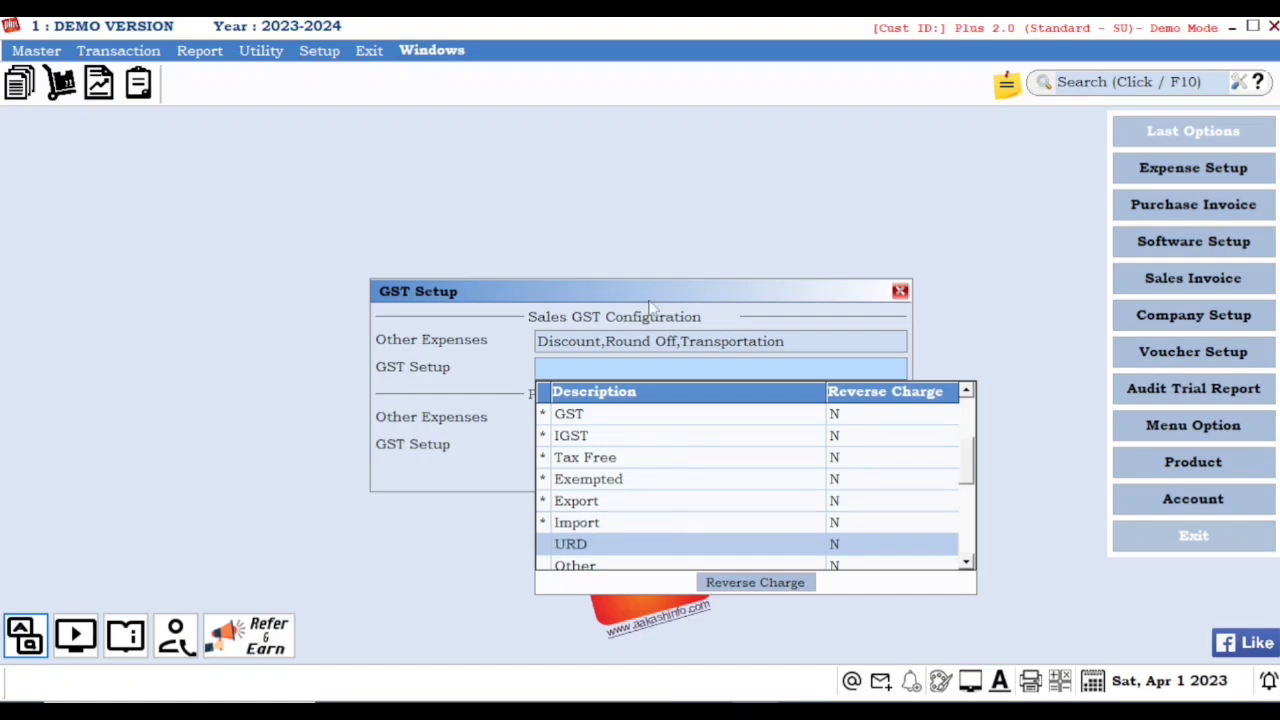
pyautogui.press('Down')
pyautogui.press('Down')
pyautogui.press('Down')
pyautogui.press('Down')
pyautogui.press('Down')
pyautogui.press('Down')
pyautogui.press('Down')
pyautogui.press('Down')
pyautogui.press('Down')
pyautogui.press('Down')
pyautogui.press('Down')
pyautogui.press('Down')
pyautogui.press('Down')
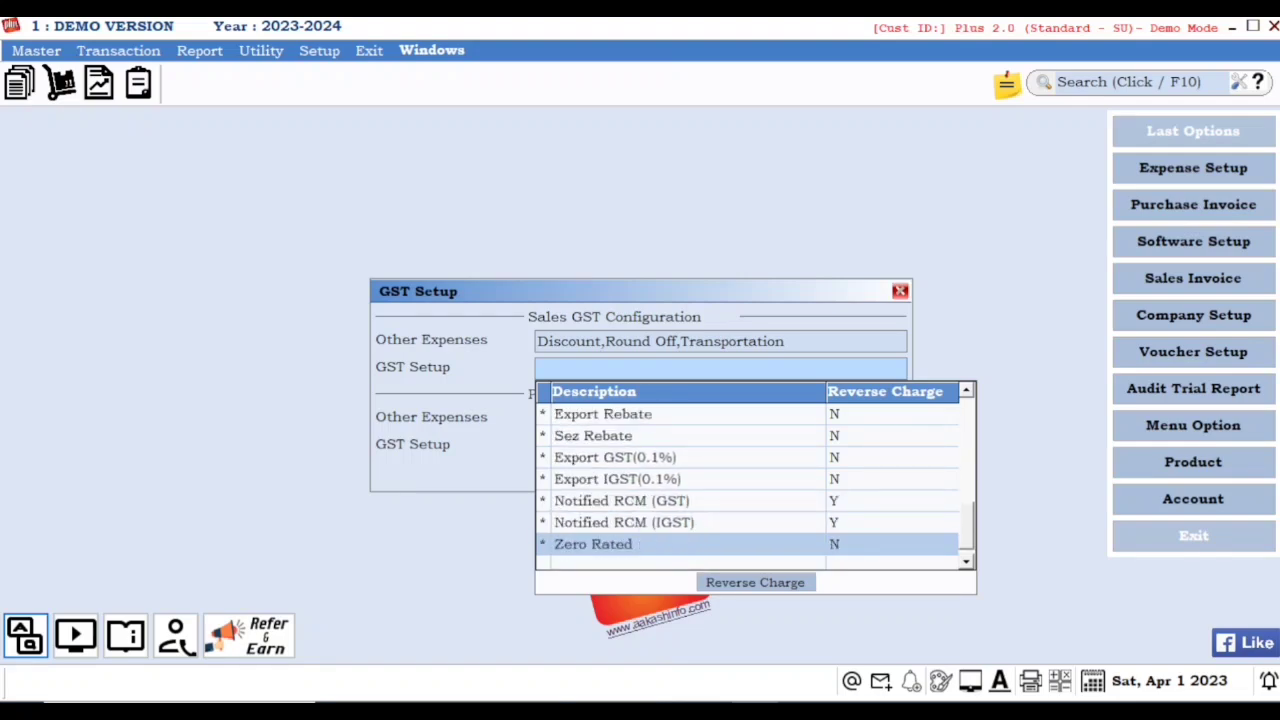
pyautogui.press('Escape')
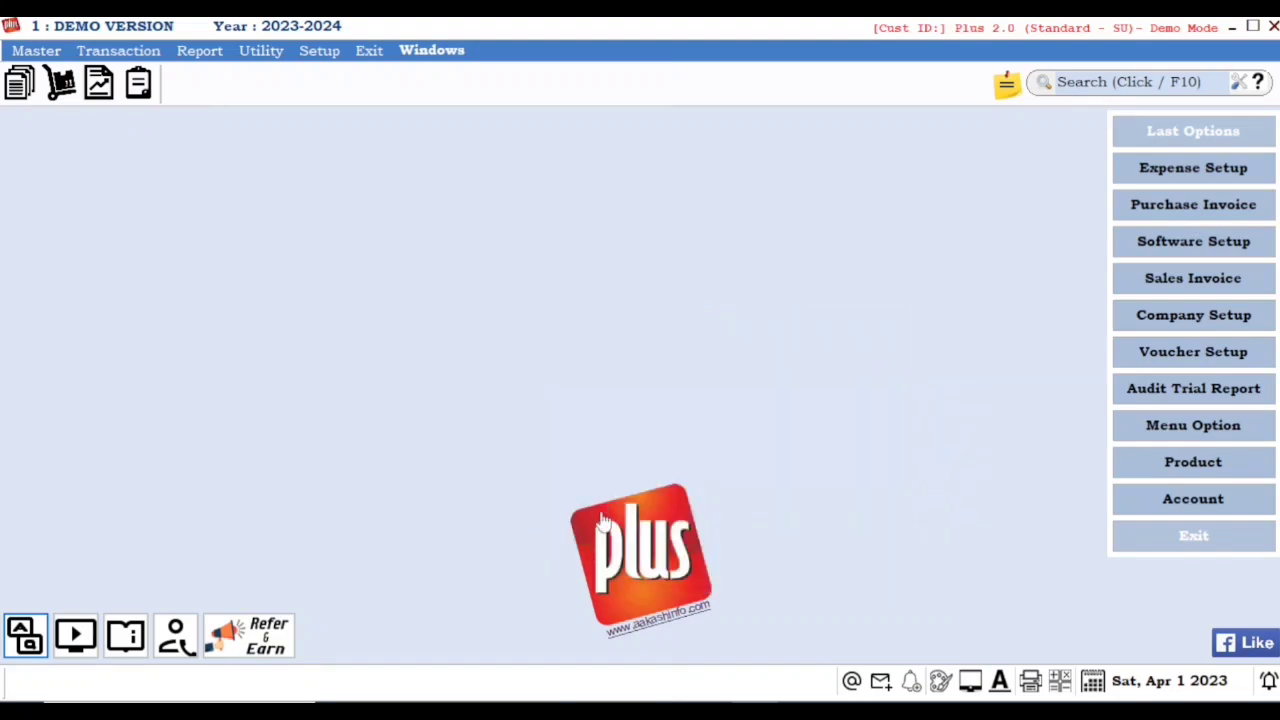
# Step: Start a new purchase bill with Debit as its payment mode
pyautogui.hotkey('alt', 't')
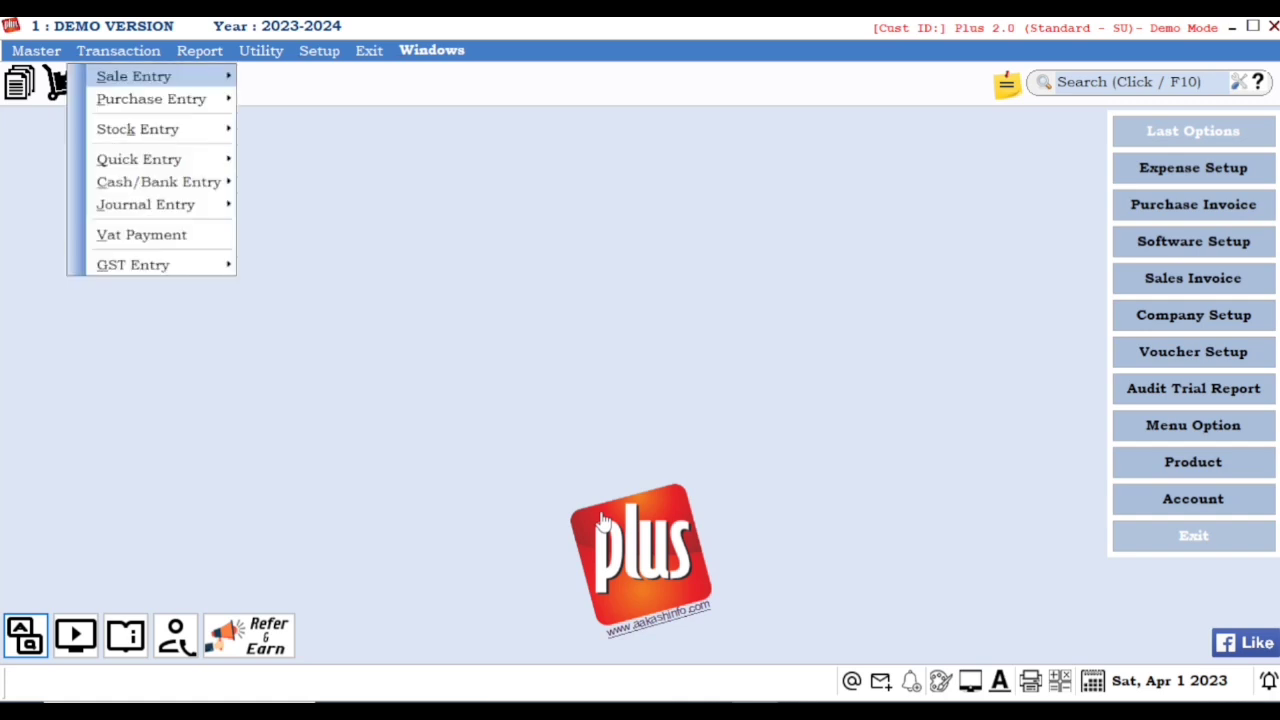
pyautogui.press('Down')
pyautogui.press('Right')
pyautogui.press('Return')
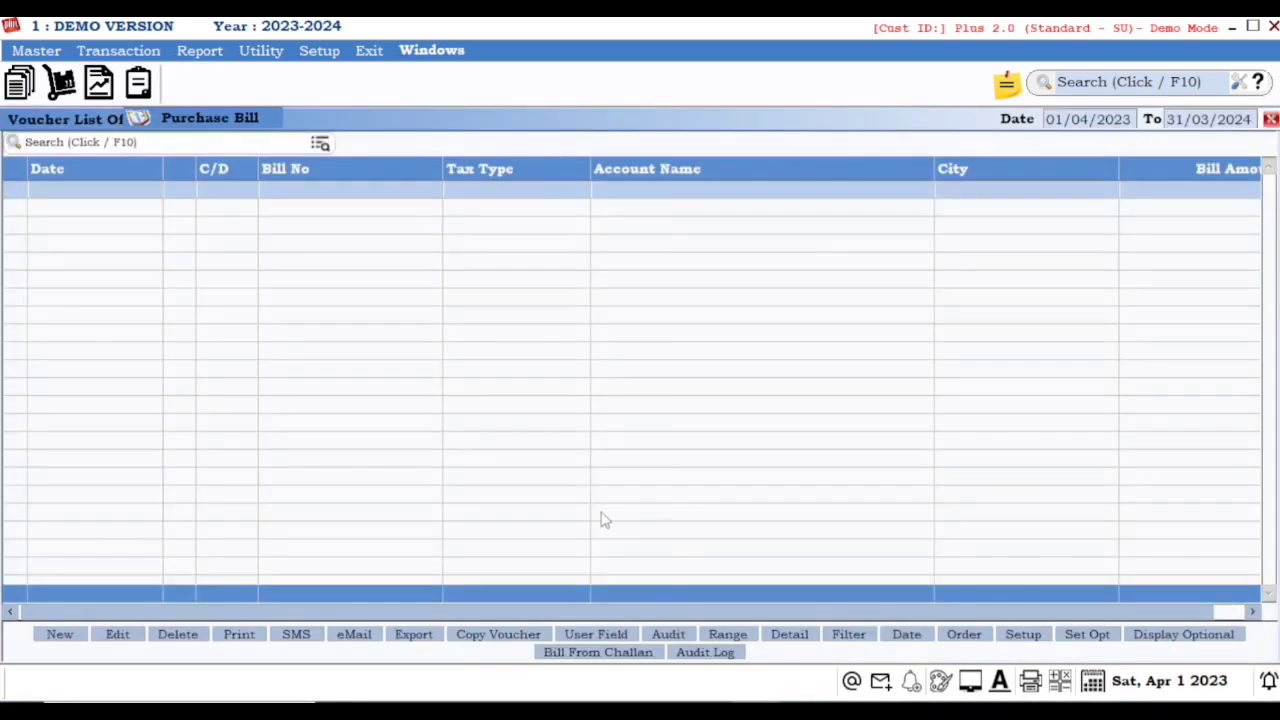
pyautogui.click(45, 636)
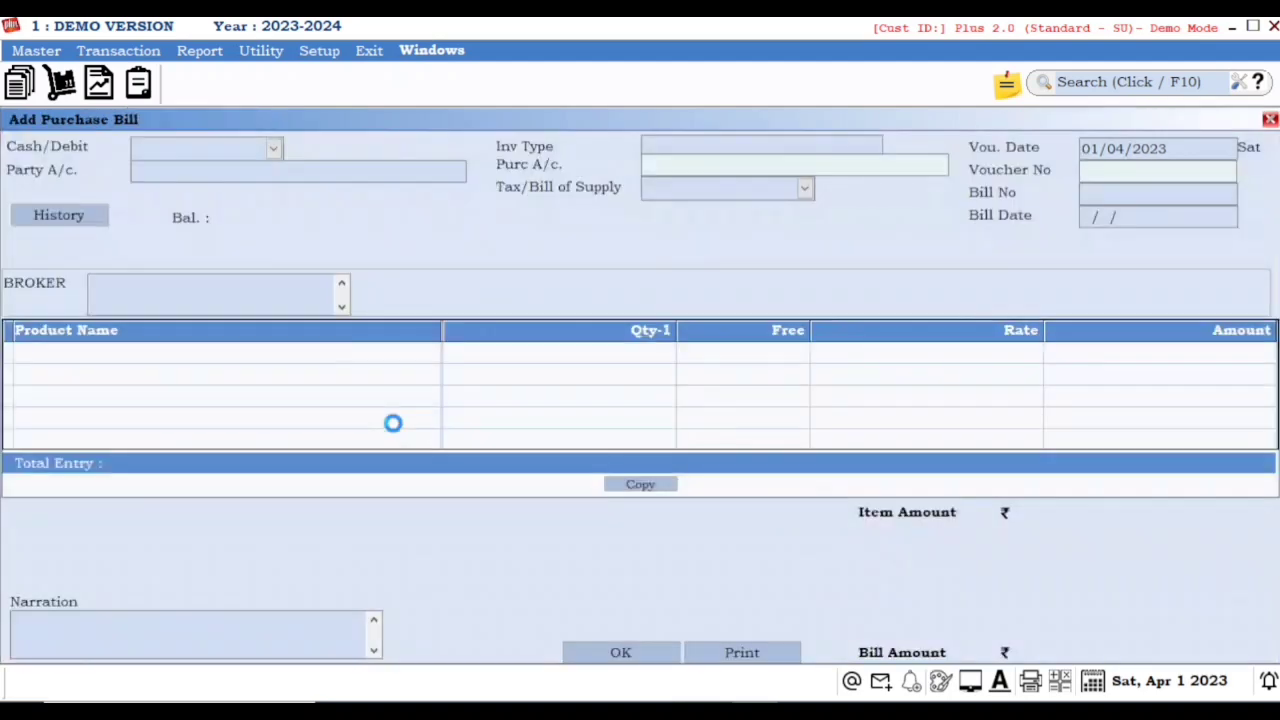
pyautogui.press('Return')
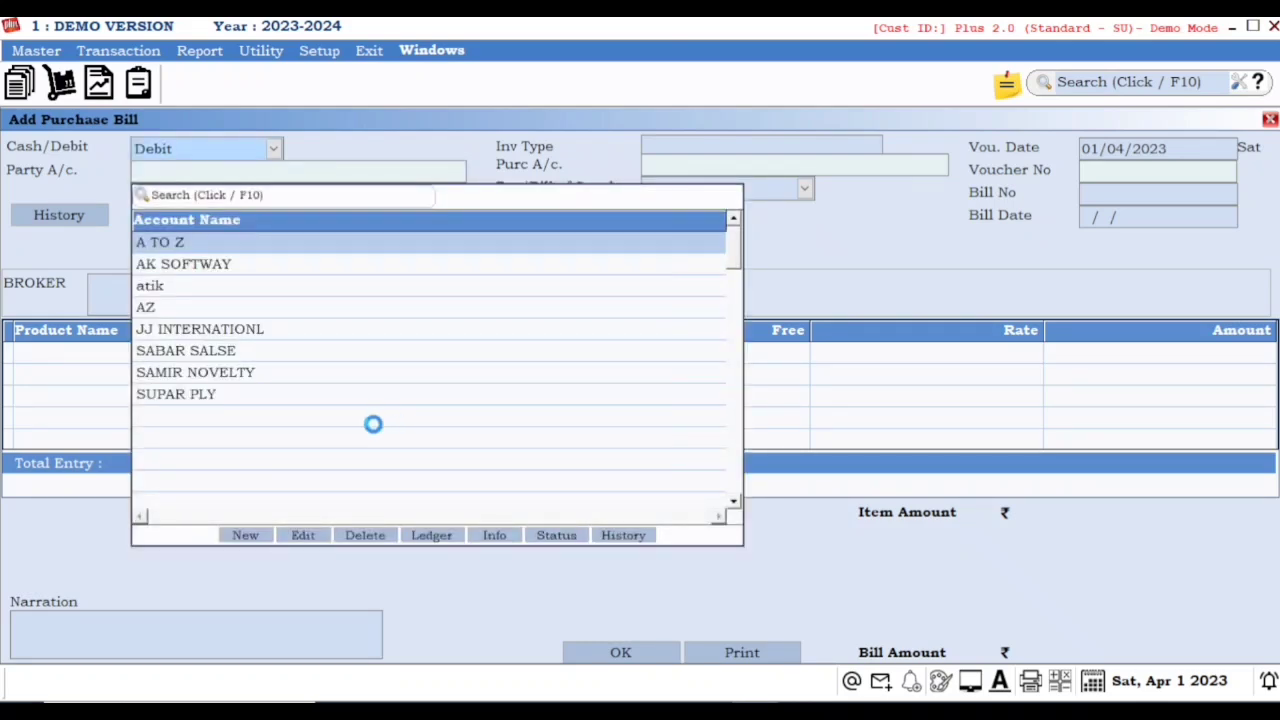
# Step: Start a new party account named VENTO MACHINARY in the Sundry Creditors group, leaving the district blank
pyautogui.click(247, 536)
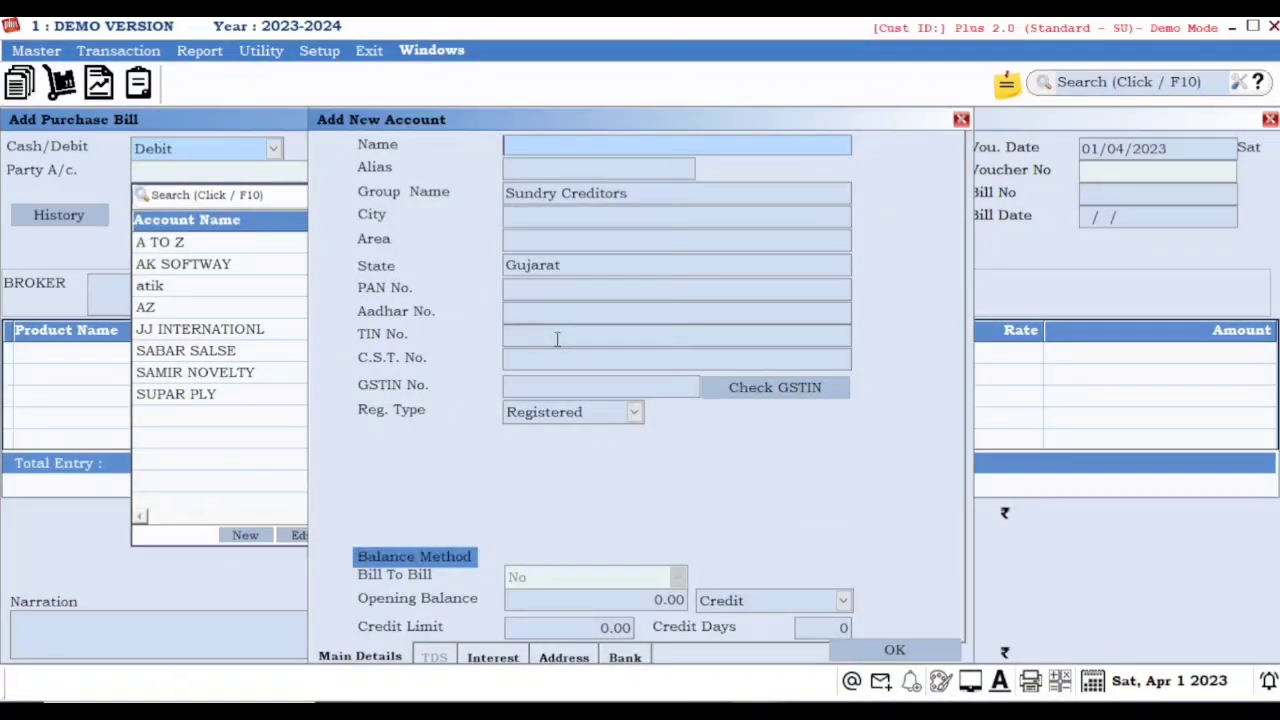
pyautogui.write('VENTO MACHINARY')
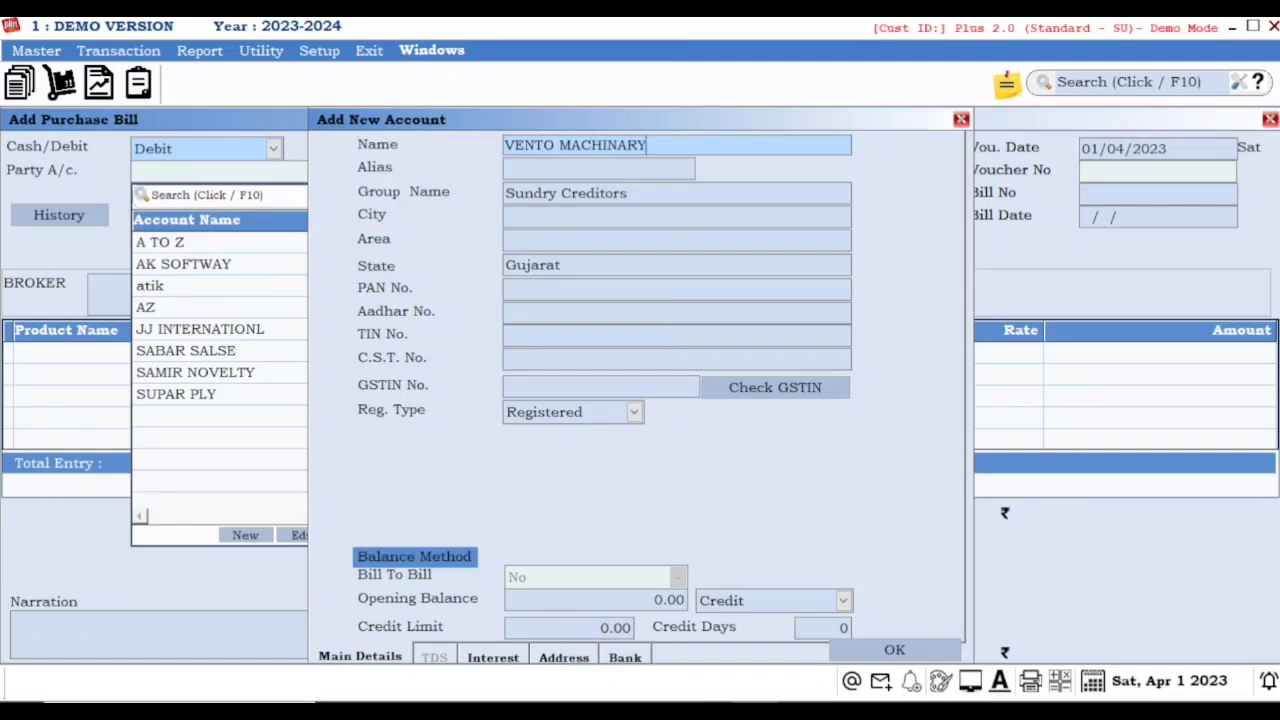
pyautogui.press('Return')
pyautogui.press('Return')
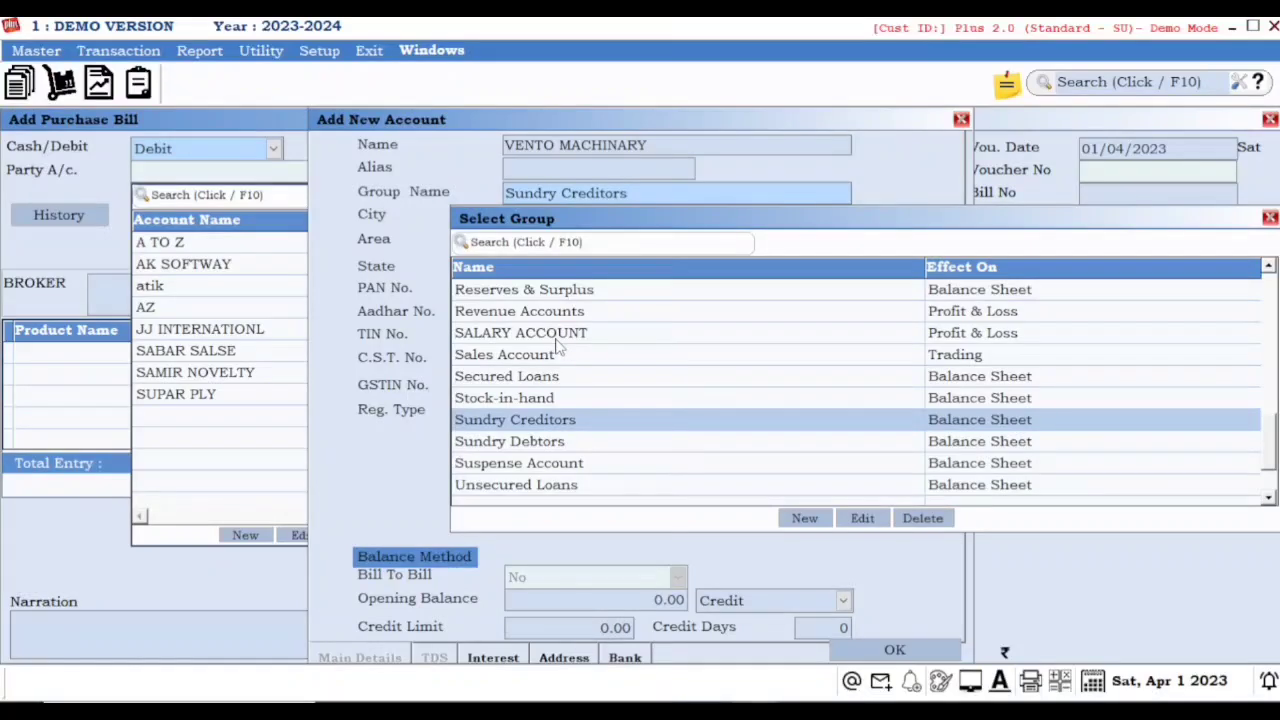
pyautogui.press('Return')
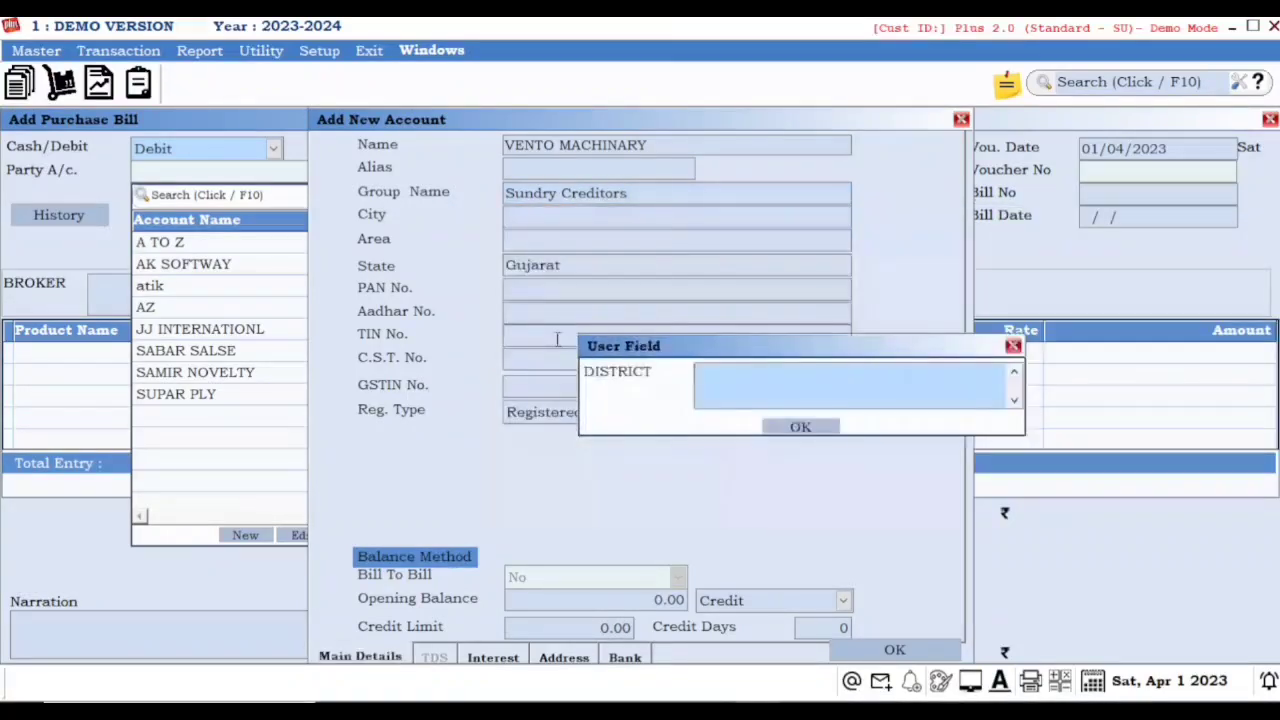
pyautogui.press('Return')
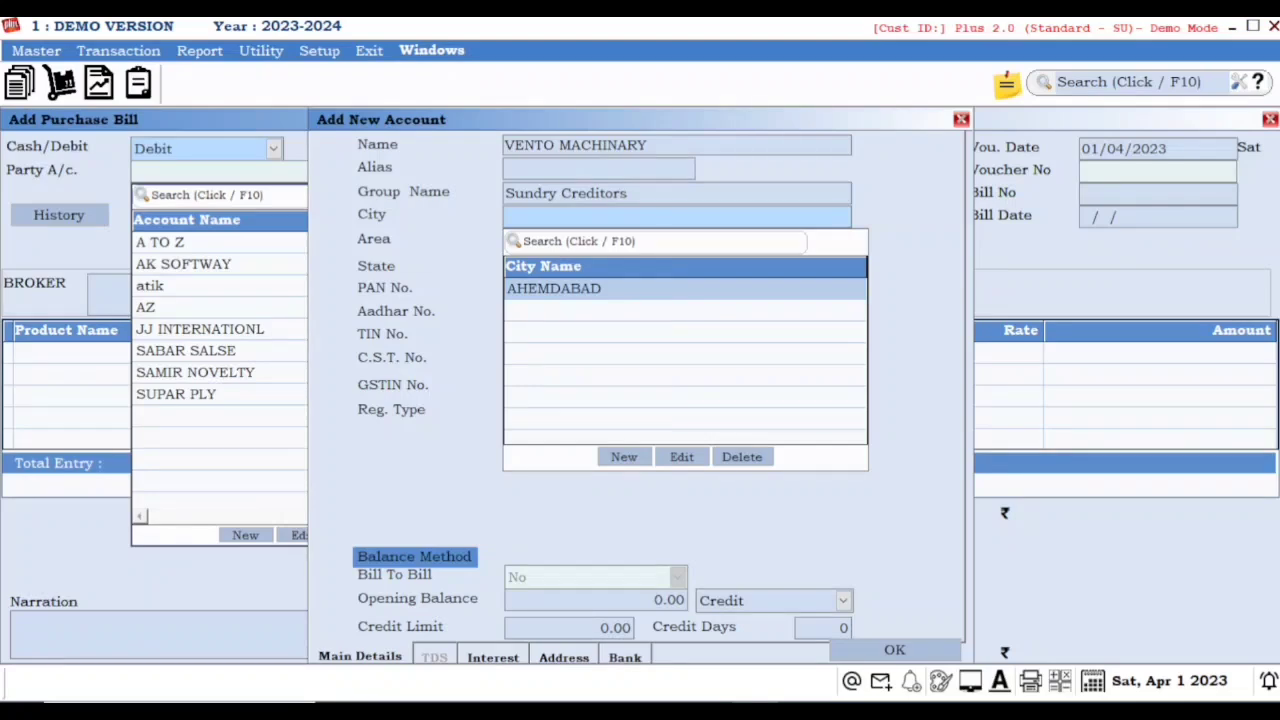
# Step: Add a new city named "." to the account and set its state to Other Territory
pyautogui.click(632, 456)
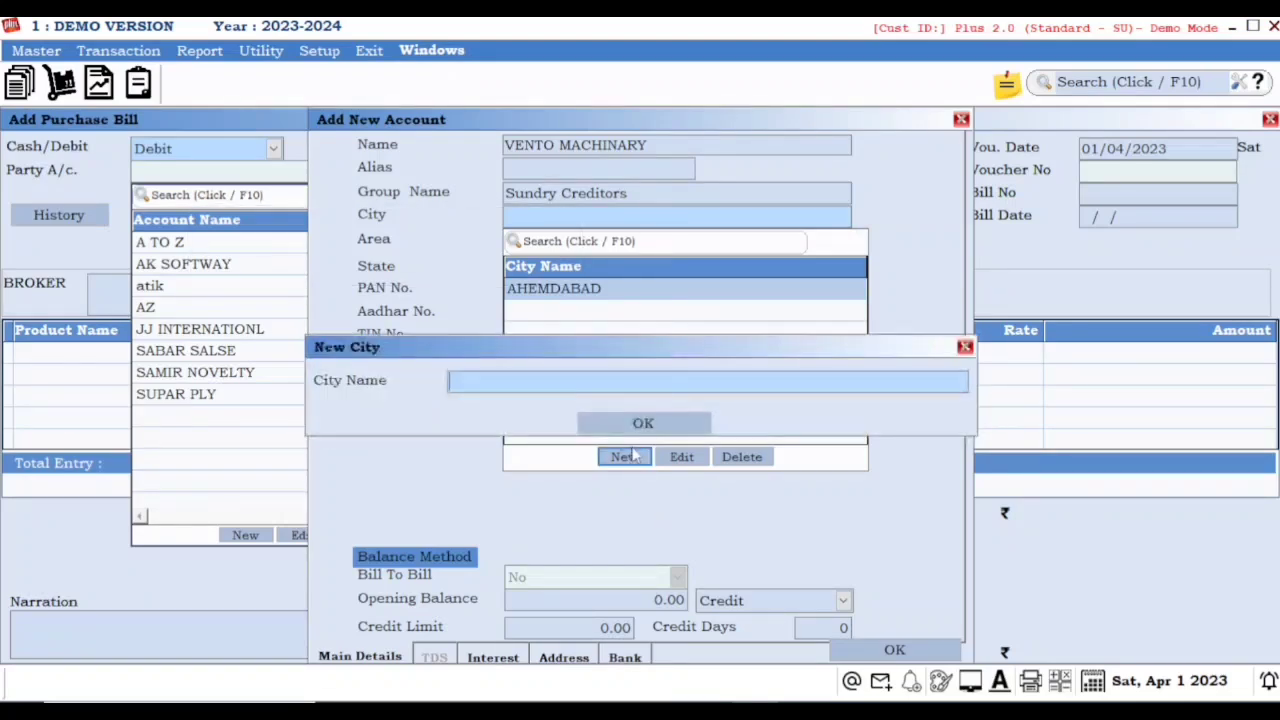
pyautogui.press('Return')
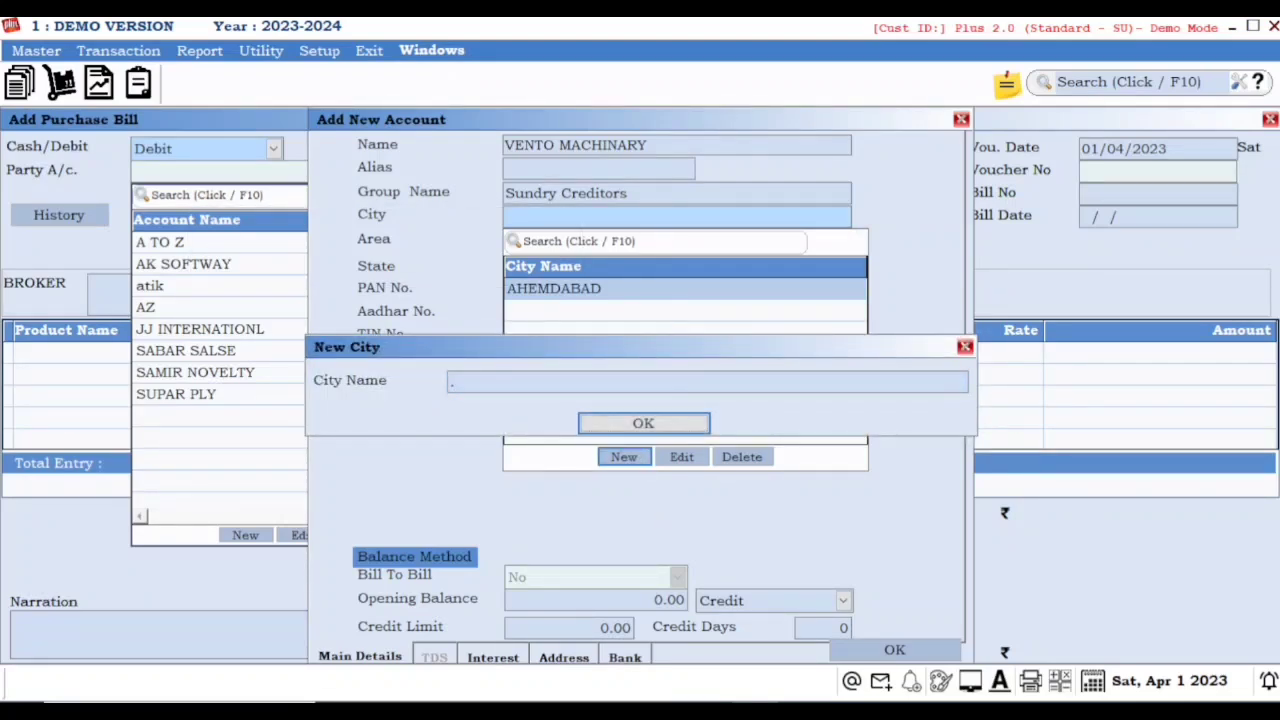
pyautogui.press('Return')
pyautogui.press('Return')
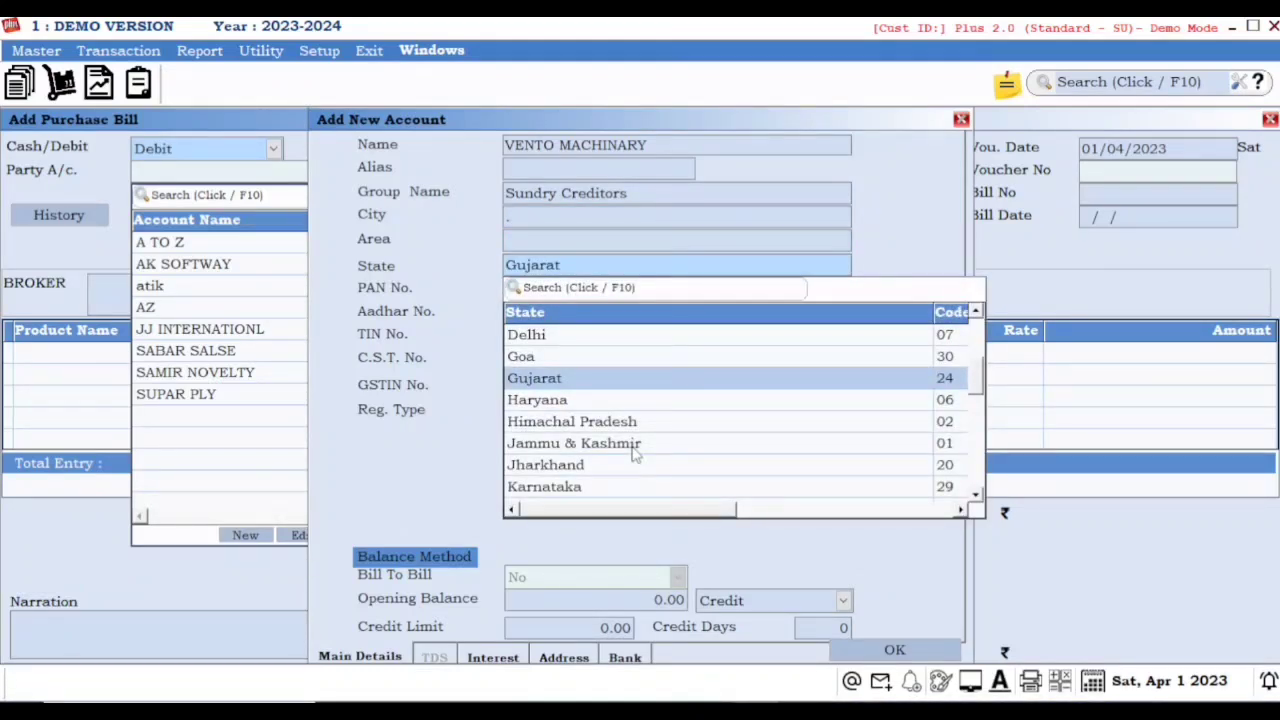
pyautogui.press('Down')
pyautogui.write('OTHER')
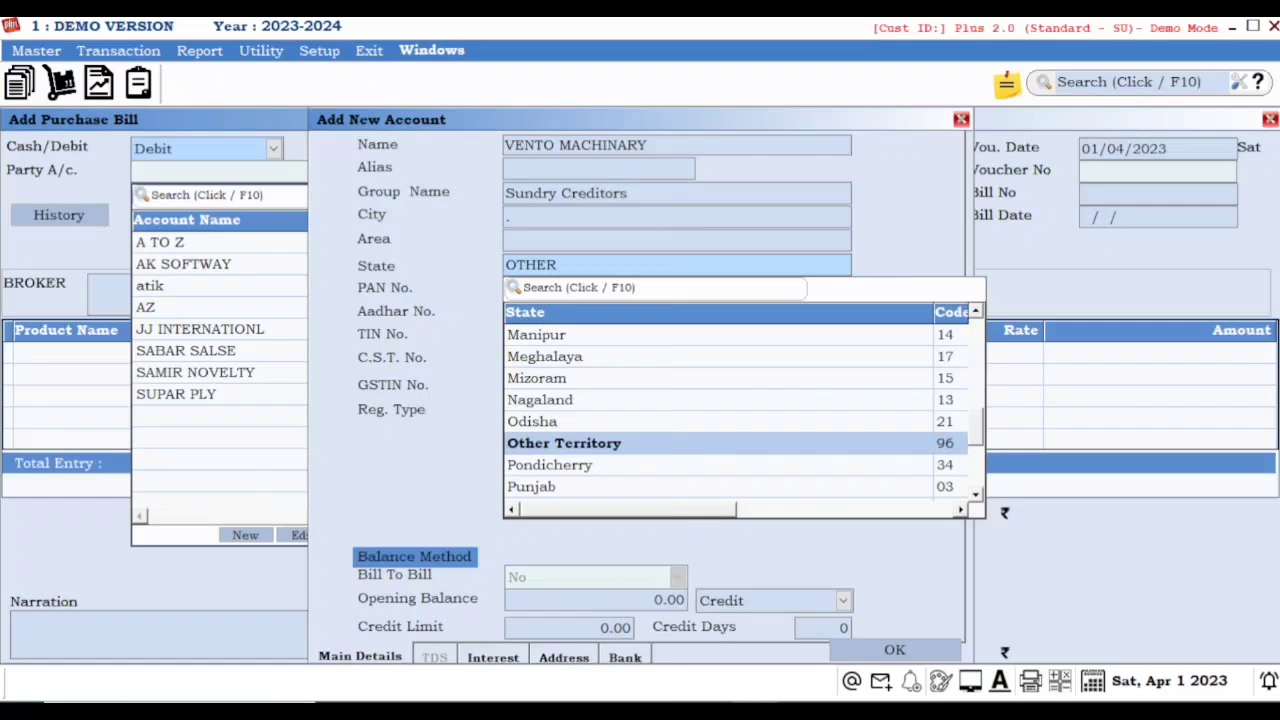
pyautogui.press('Return')
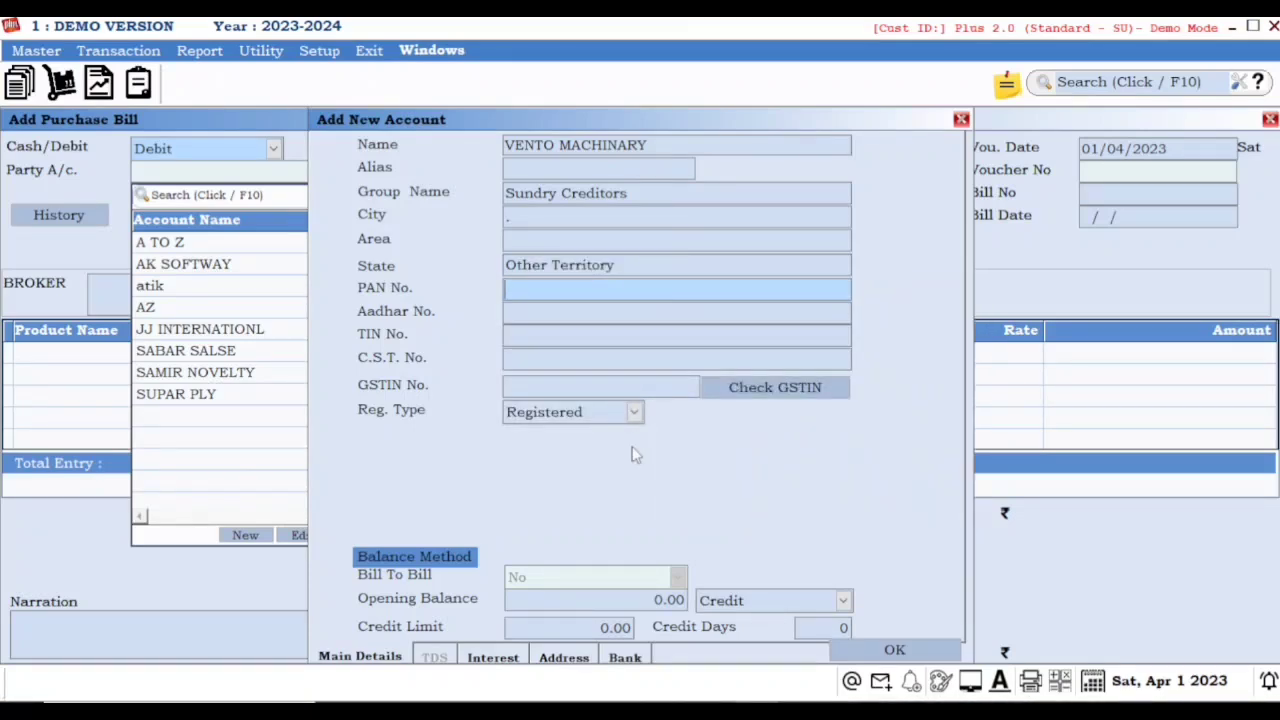
# Step: Set the account's registration type to Unregistered, leave the tax numbers blank, and save it as the purchase bill's party
pyautogui.press('Return')
pyautogui.press('Return')
pyautogui.press('Return')
pyautogui.press('Return')
pyautogui.press('Return')
pyautogui.press('Return')
pyautogui.press('Return')
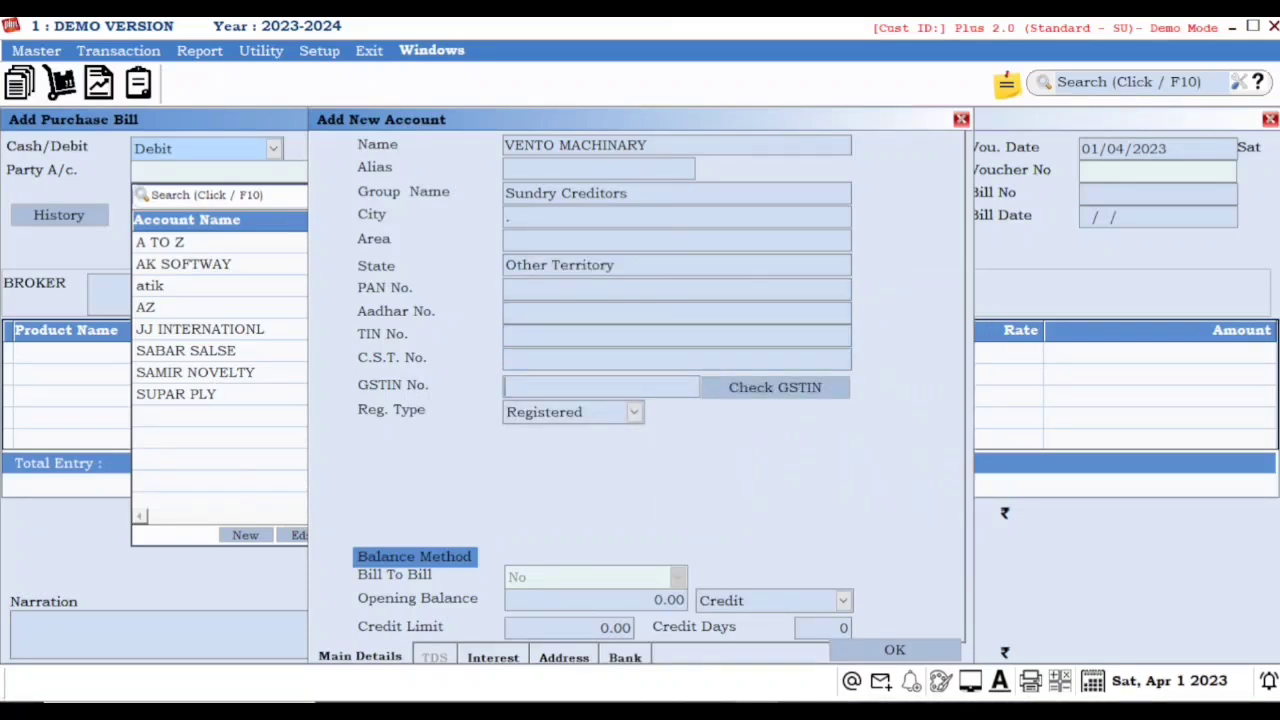
pyautogui.click(634, 412)
pyautogui.press('Down')
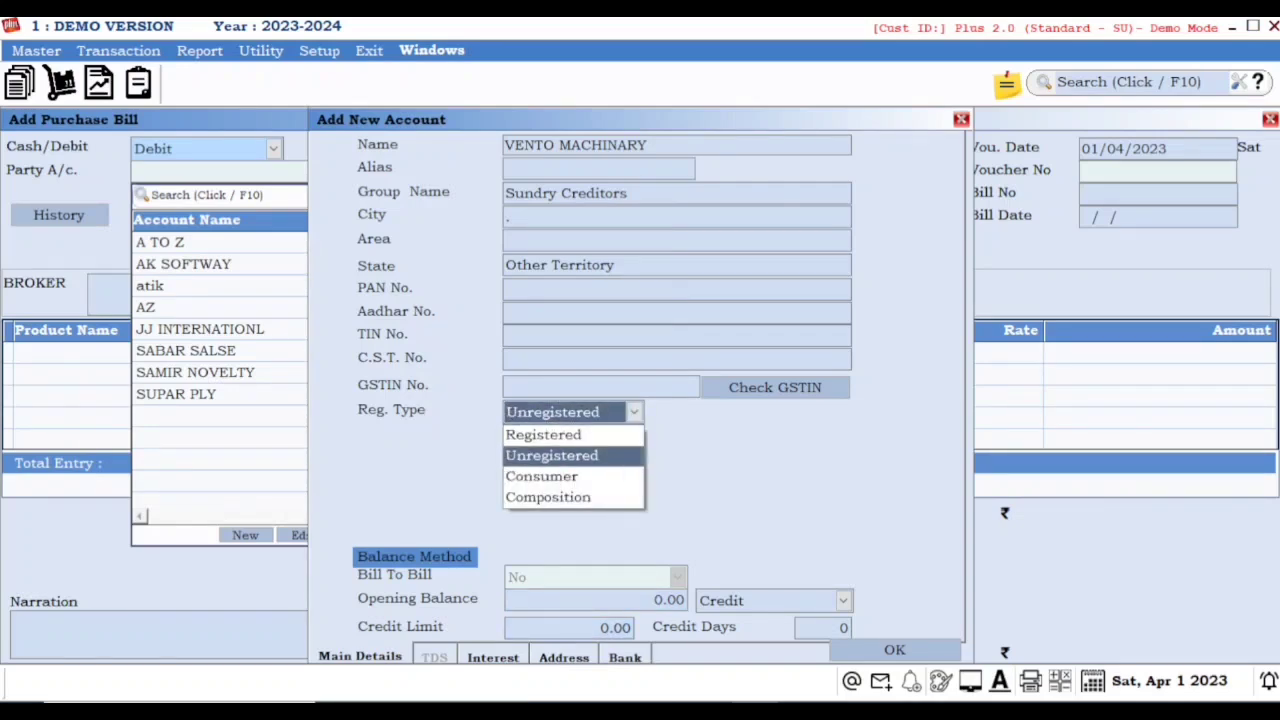
pyautogui.press('Return')
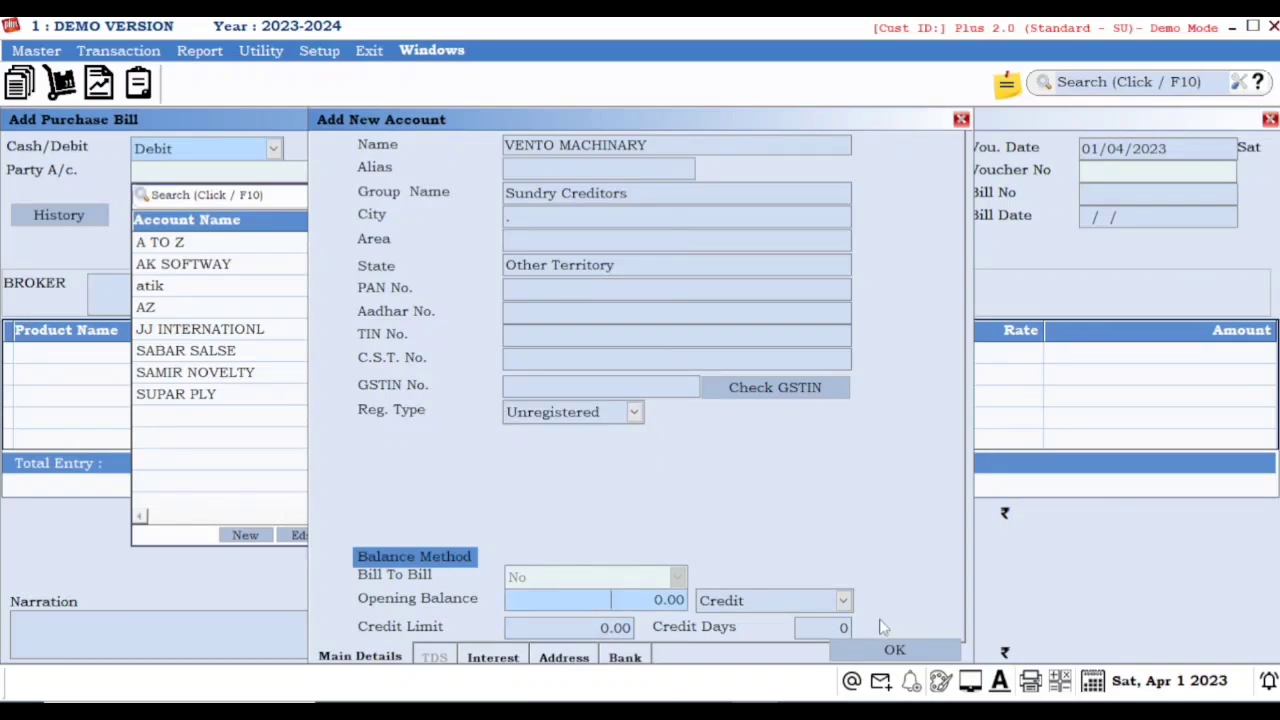
pyautogui.click(894, 651)
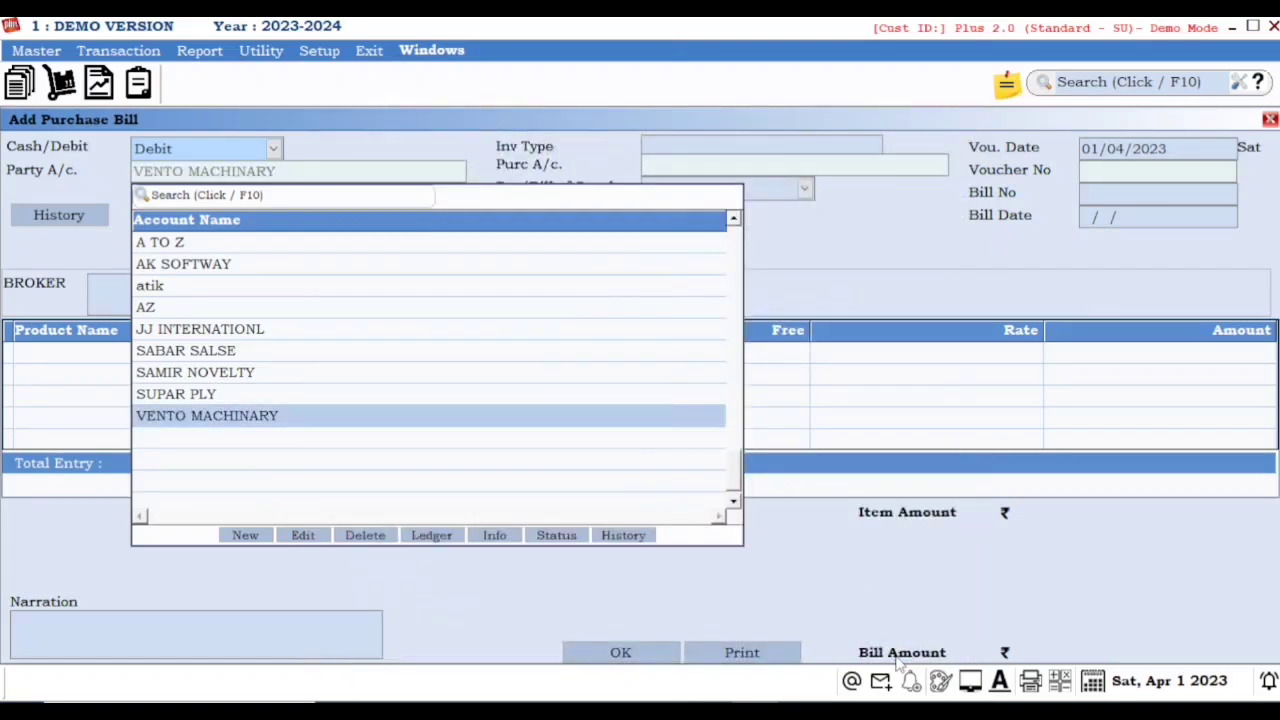
pyautogui.press('Return')
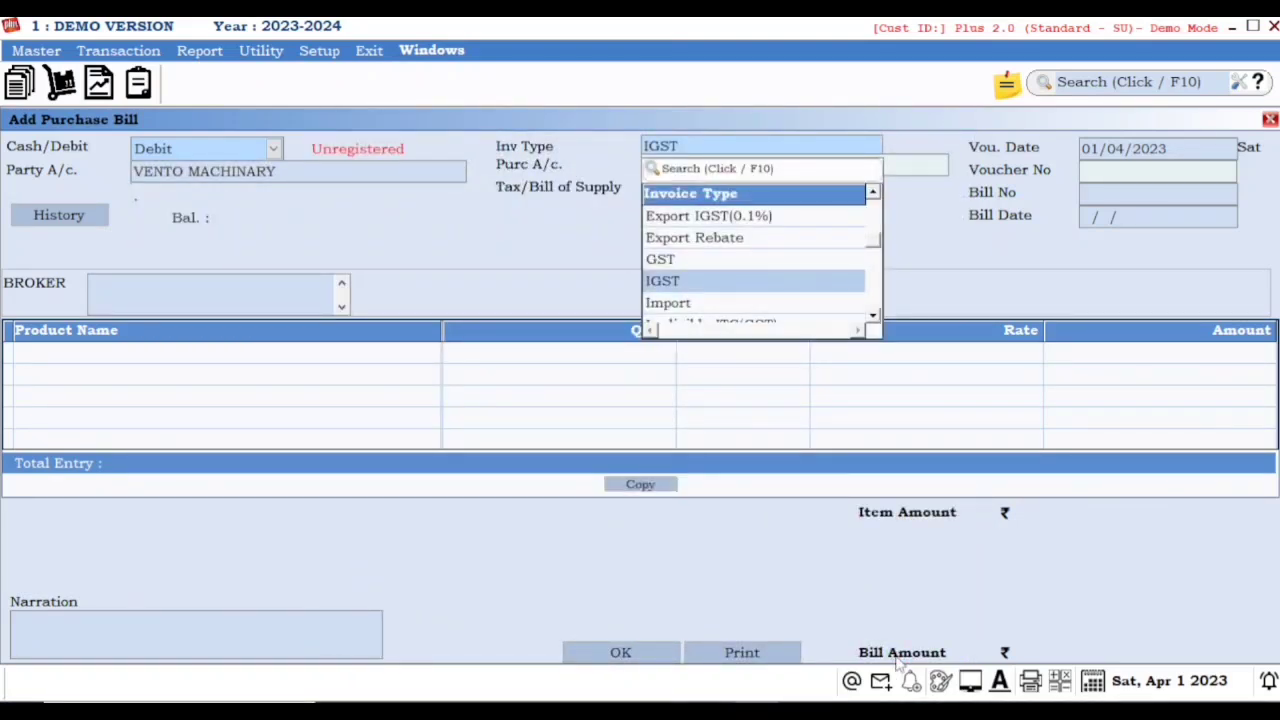
# Step: Set the purchase bill's invoice type to Import
pyautogui.press('Up')
pyautogui.press('Up')
pyautogui.press('Up')
pyautogui.press('Up')
pyautogui.press('Up')
pyautogui.press('Up')
pyautogui.press('Down')
pyautogui.press('Up')
pyautogui.press('Up')
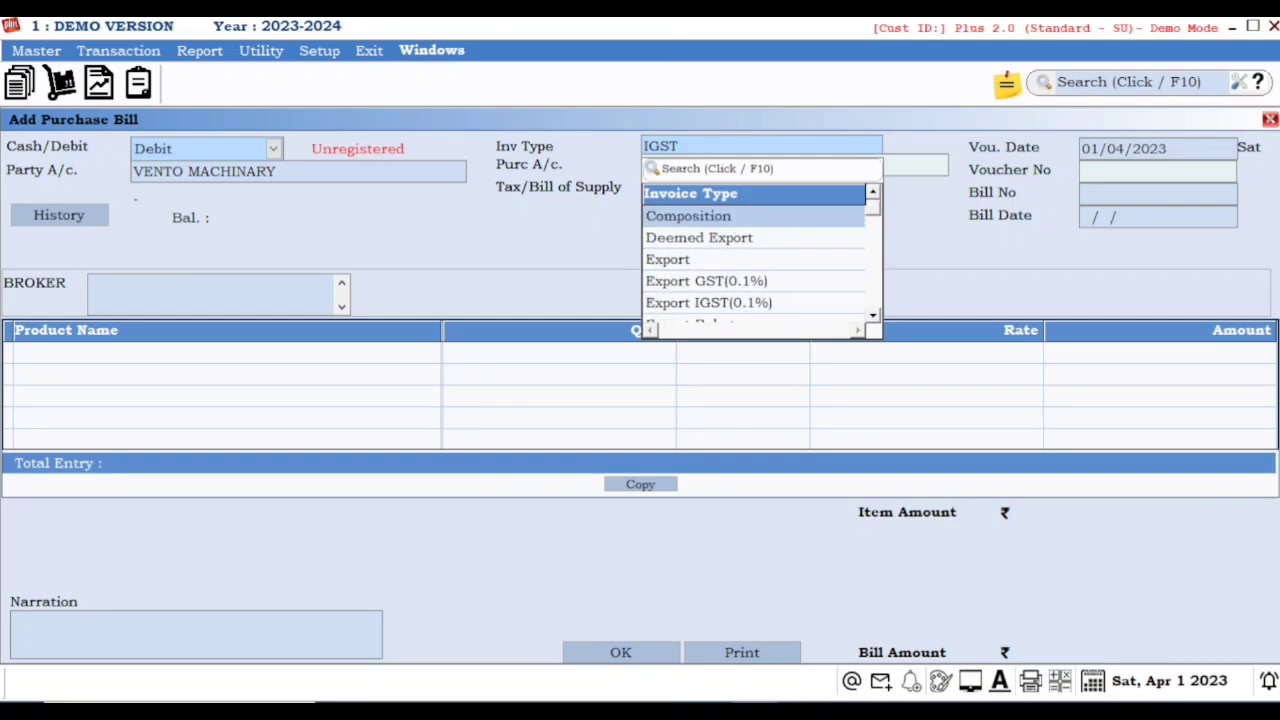
pyautogui.press('Down')
pyautogui.press('Down')
pyautogui.press('Down')
pyautogui.press('Down')
pyautogui.press('Down')
pyautogui.press('Down')
pyautogui.press('Down')
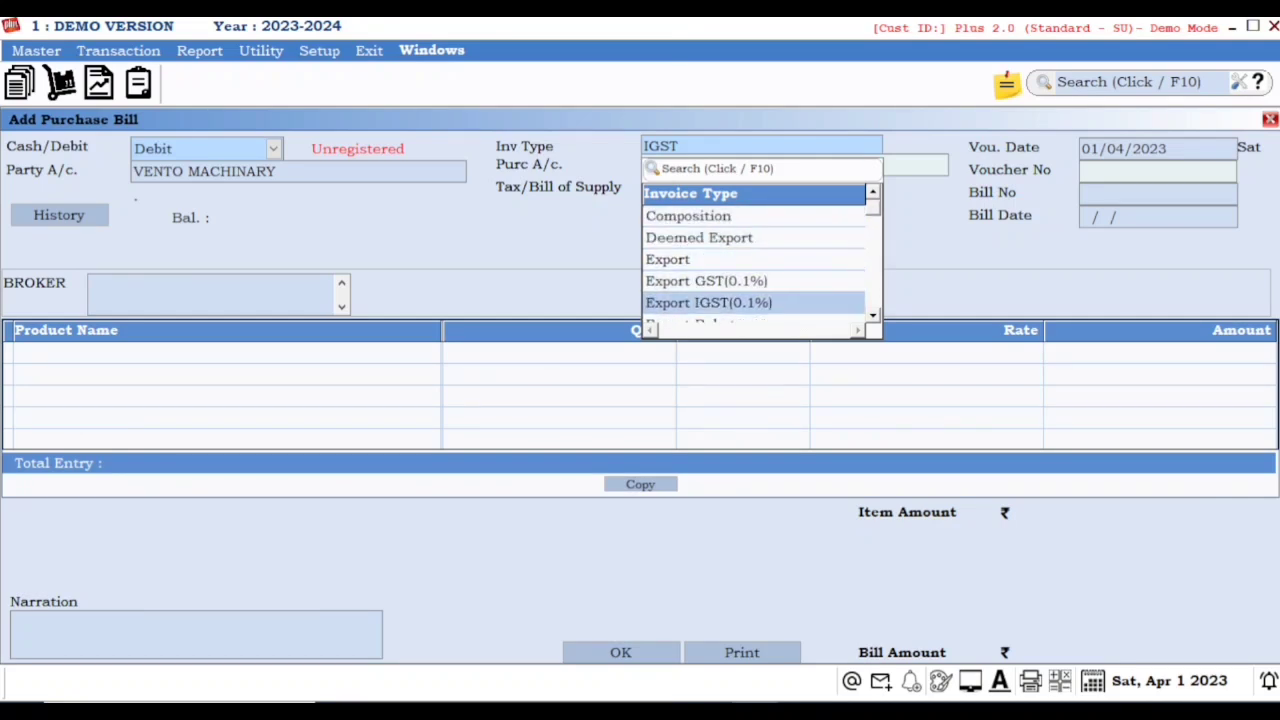
pyautogui.press('Down')
pyautogui.press('Down')
pyautogui.press('Up')
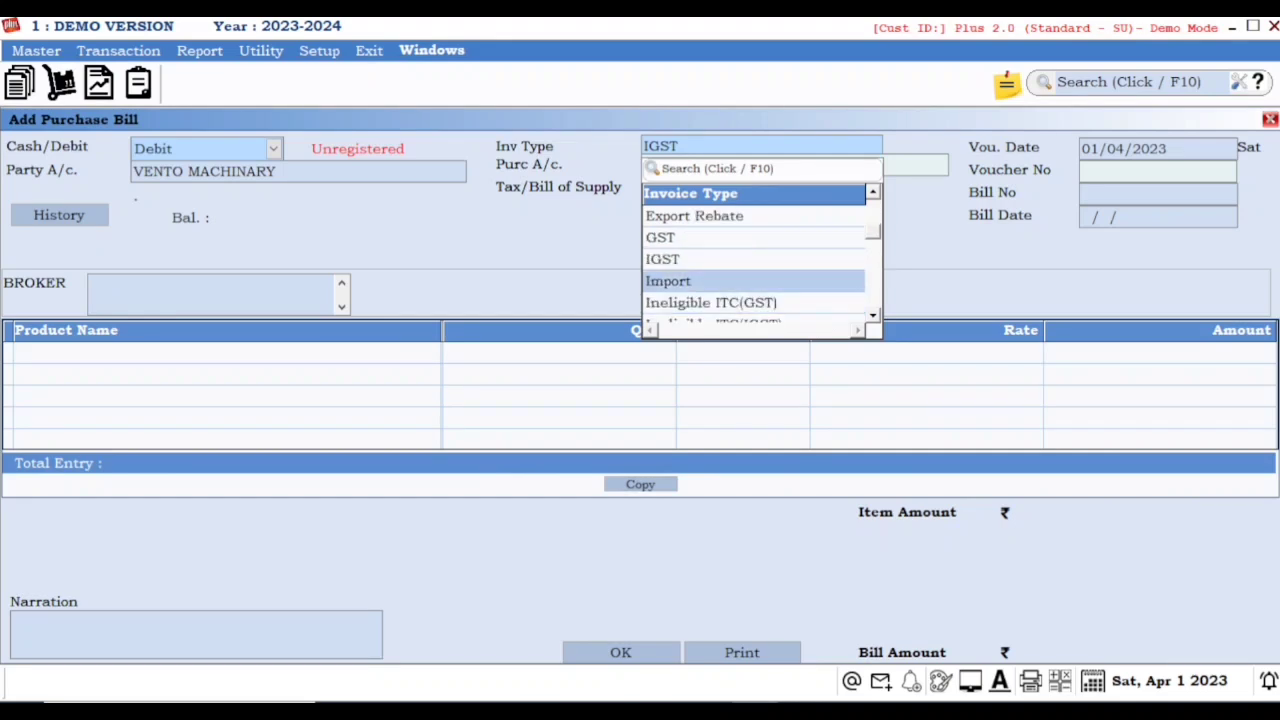
pyautogui.press('Return')
# Step: Set the purchase bill's tax/bill of supply type to Tax Invoice
pyautogui.hotkey('alt', 'Down')
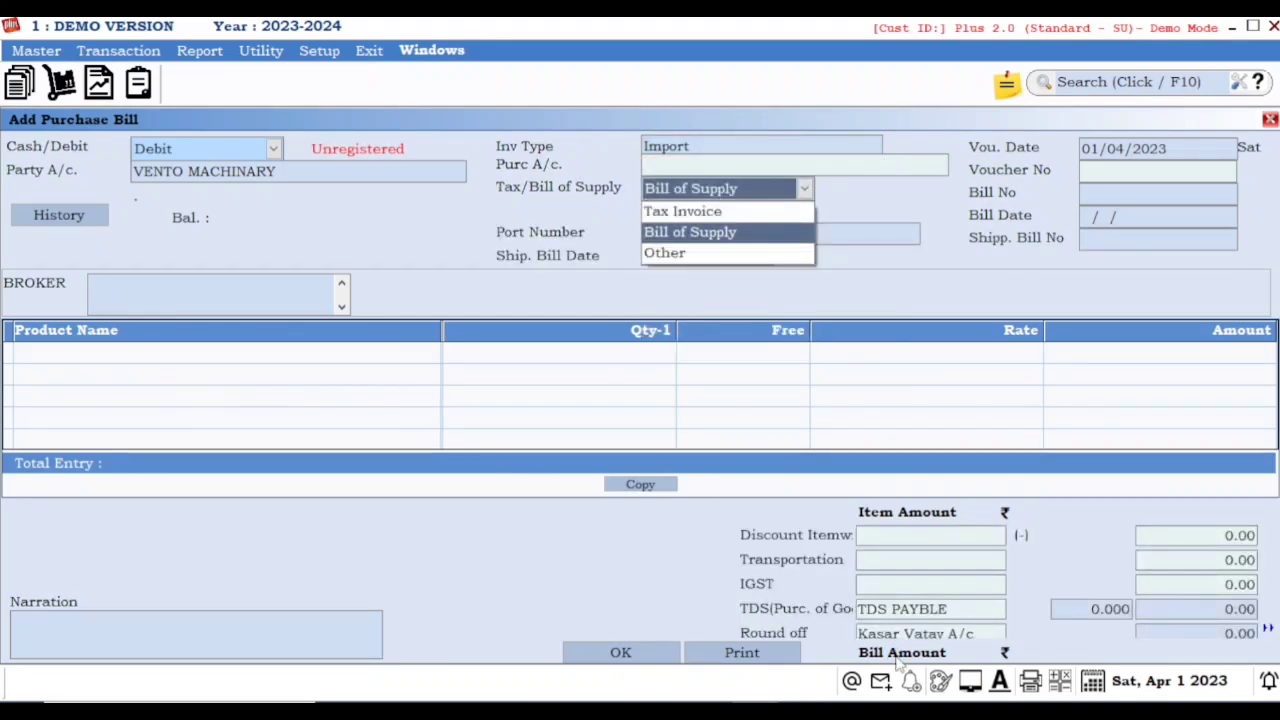
pyautogui.press('Up')
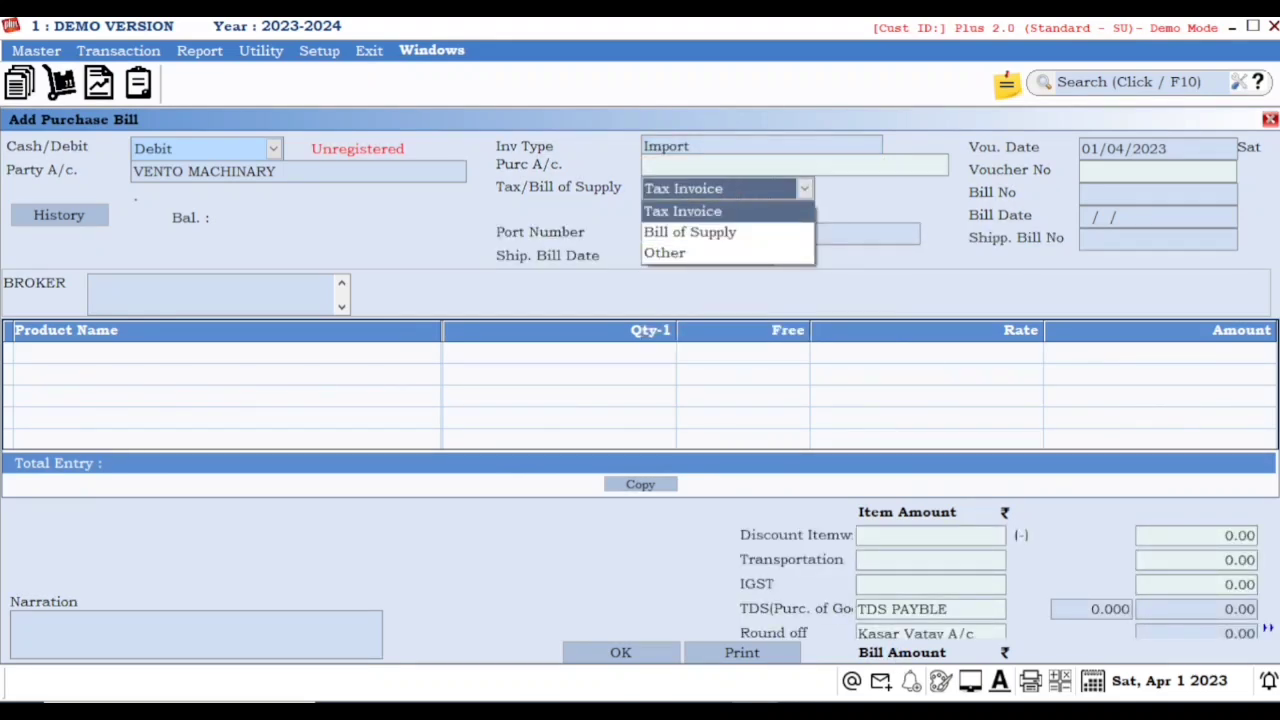
pyautogui.press('Return')
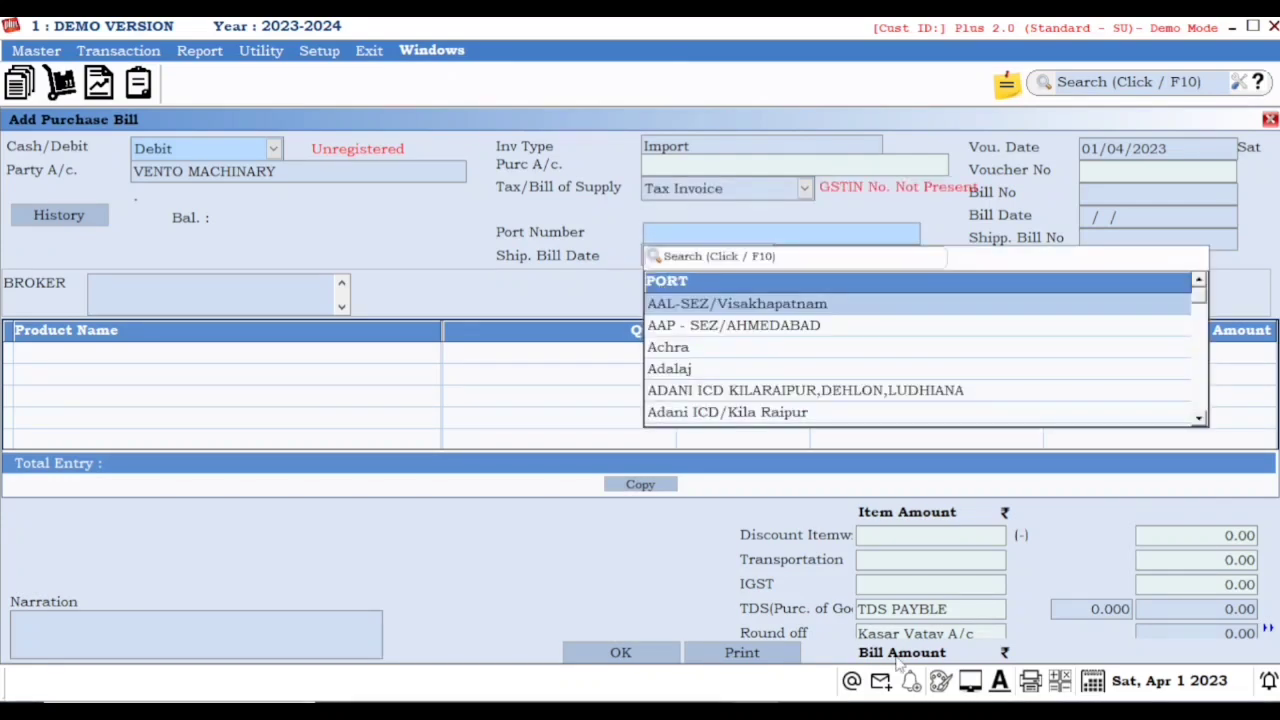
# Step: Look through the list of ports available for the purchase bill
pyautogui.press('Down')
pyautogui.press('Down')
pyautogui.press('Down')
pyautogui.press('Down')
pyautogui.press('Down')
pyautogui.press('Down')
pyautogui.press('Down')
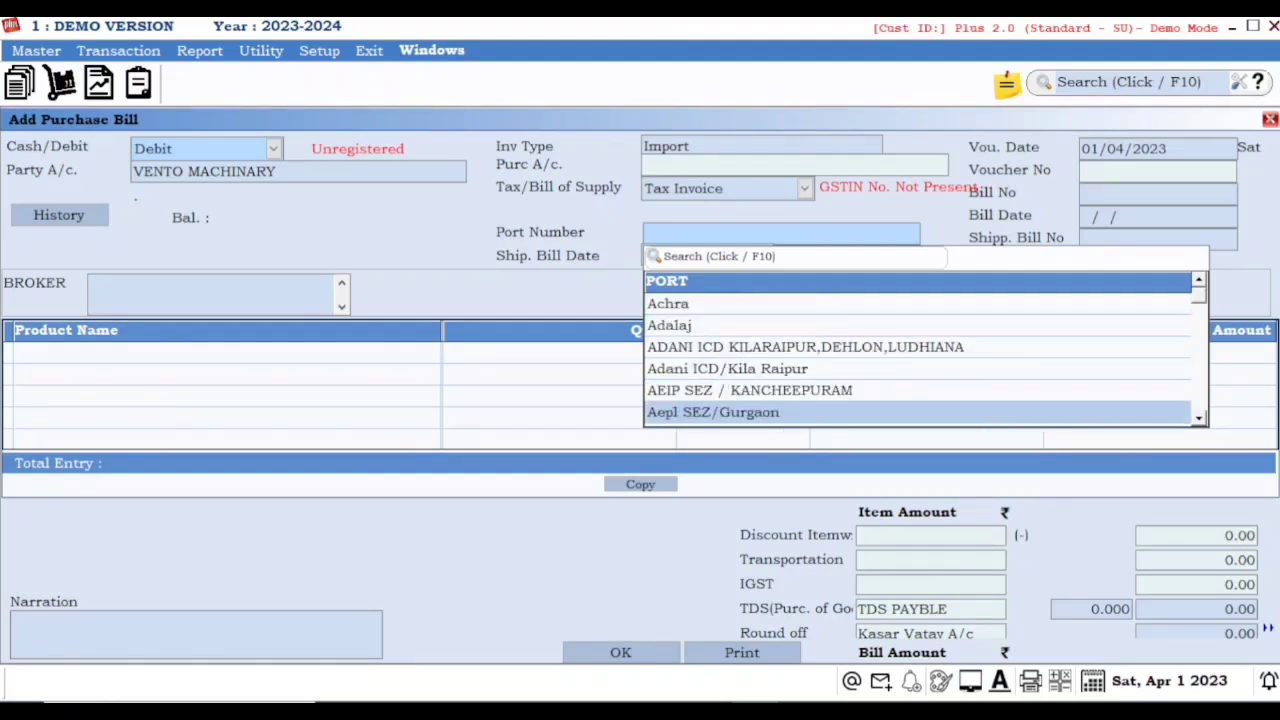
pyautogui.press('Down')
pyautogui.press('Down')
pyautogui.press('Down')
pyautogui.press('Down')
pyautogui.press('Down')
pyautogui.press('Down')
pyautogui.press('Down')
pyautogui.press('Down')
pyautogui.press('Down')
pyautogui.press('Down')
pyautogui.press('Down')
pyautogui.press('Down')
pyautogui.press('Down')
pyautogui.press('Down')
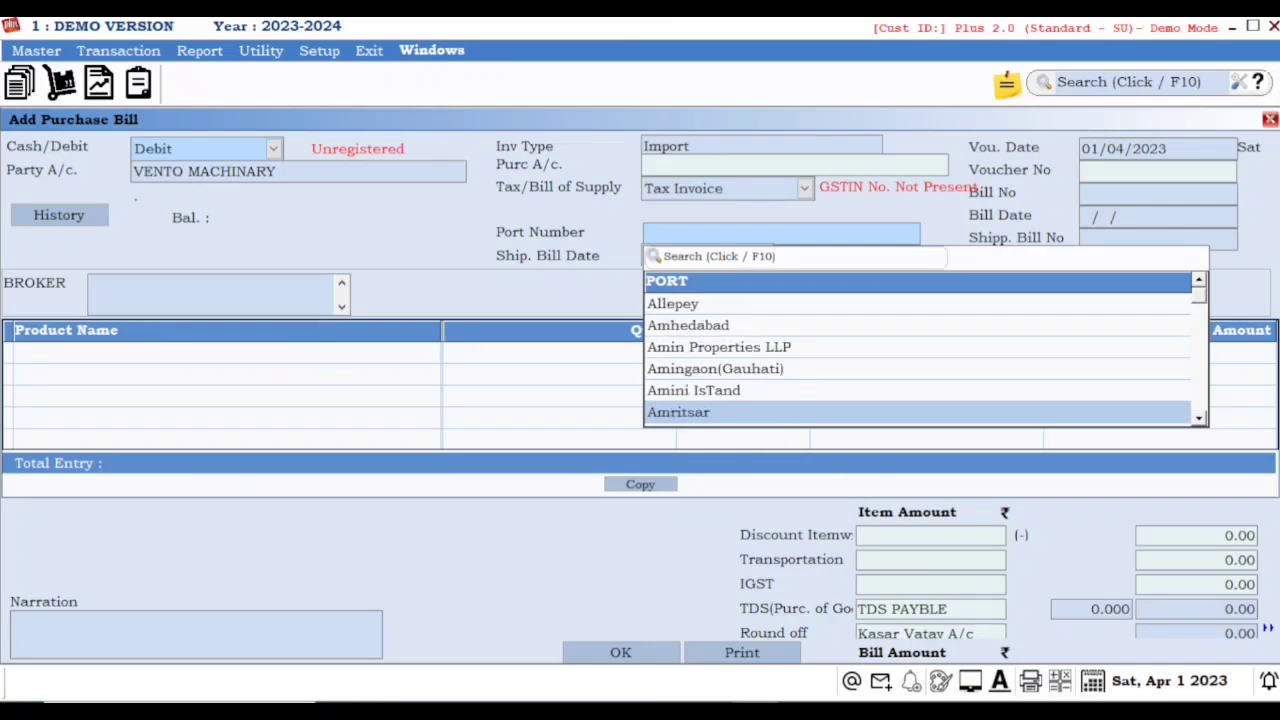
# Step: Find the ports starting with MU and set the purchase bill's port to Mundra
pyautogui.write('MU')
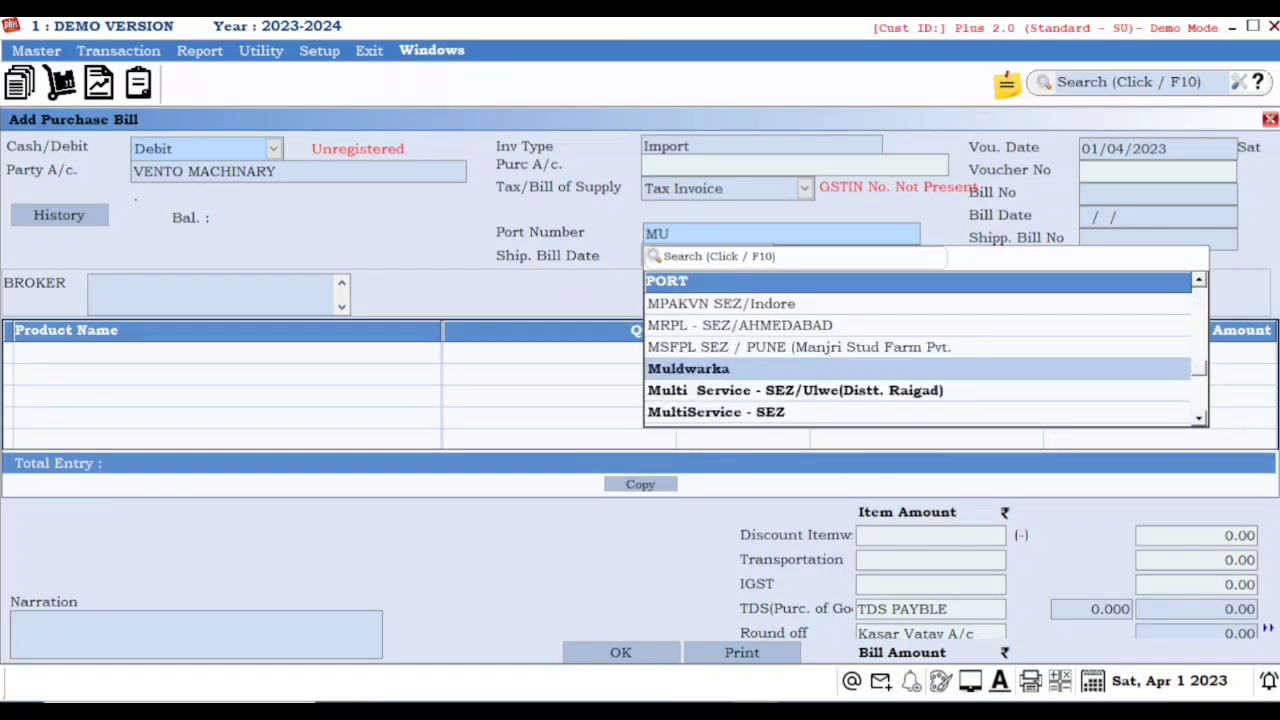
pyautogui.press('Down')
pyautogui.press('Down')
pyautogui.press('Down')
pyautogui.press('Down')
pyautogui.press('Down')
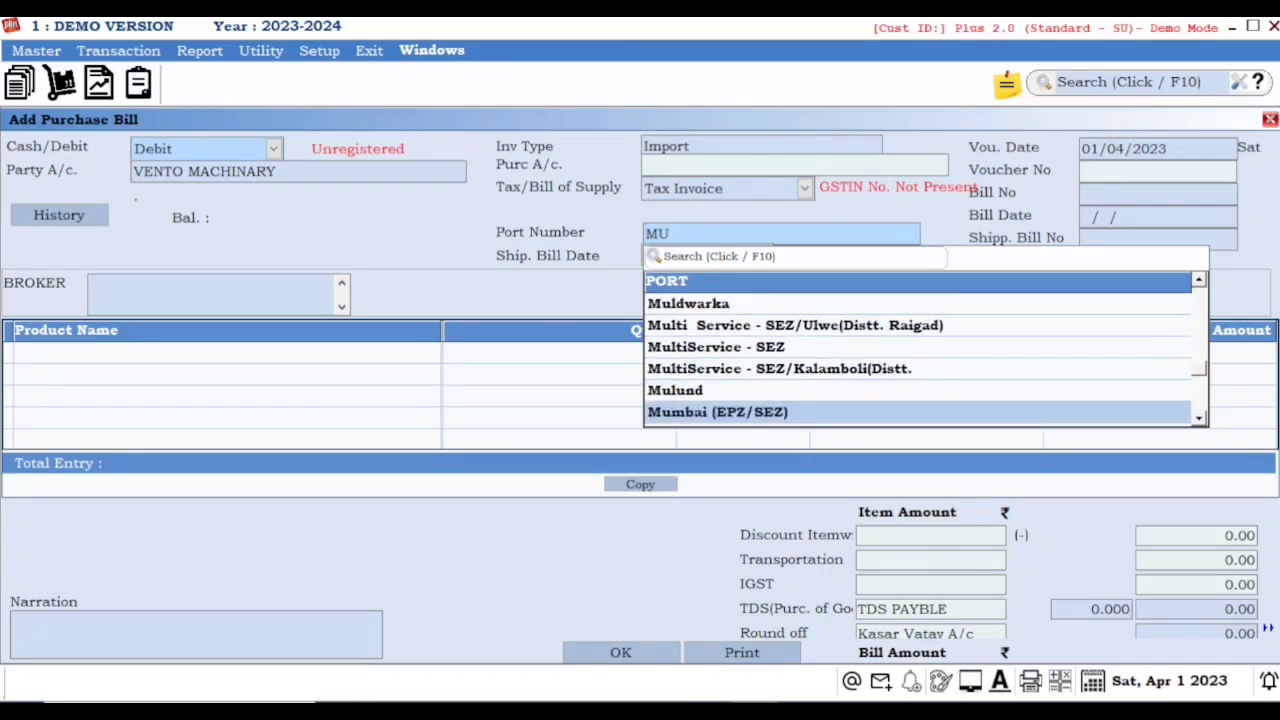
pyautogui.press('Down')
pyautogui.press('Down')
pyautogui.press('Down')
pyautogui.press('Down')
pyautogui.press('Down')
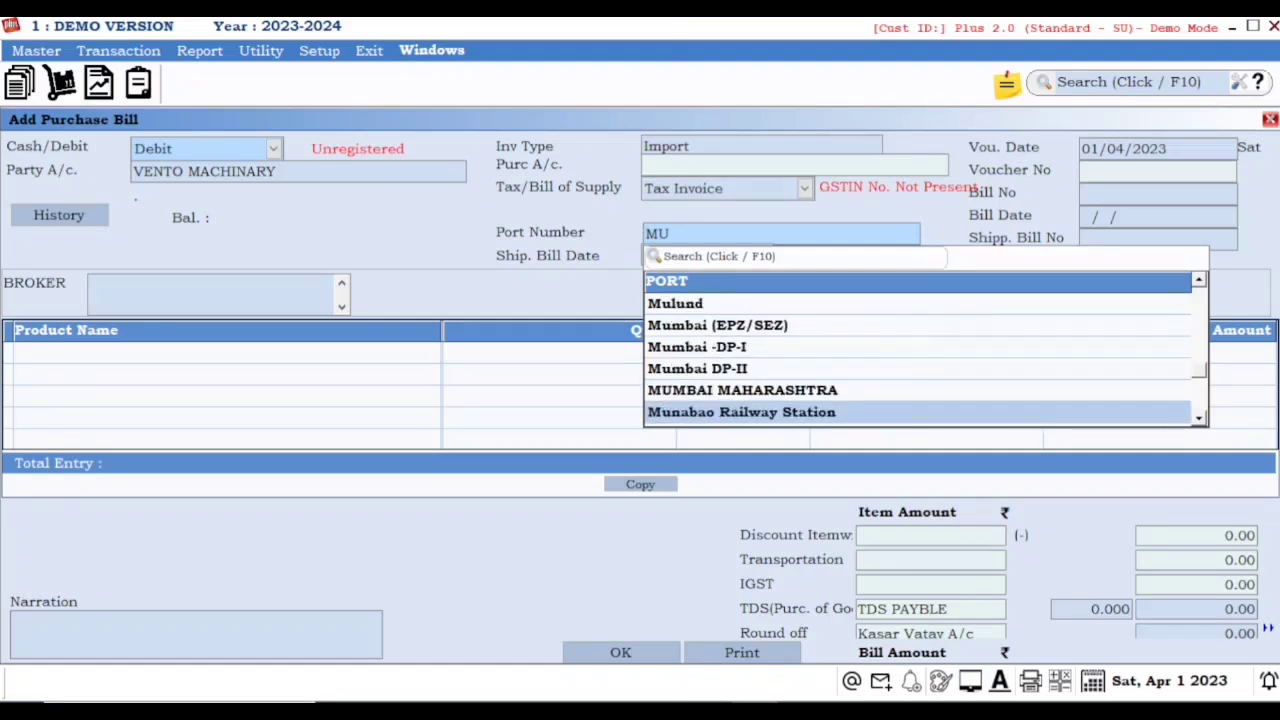
pyautogui.press('Down')
pyautogui.press('Up')
pyautogui.press('Down')
pyautogui.press('Down')
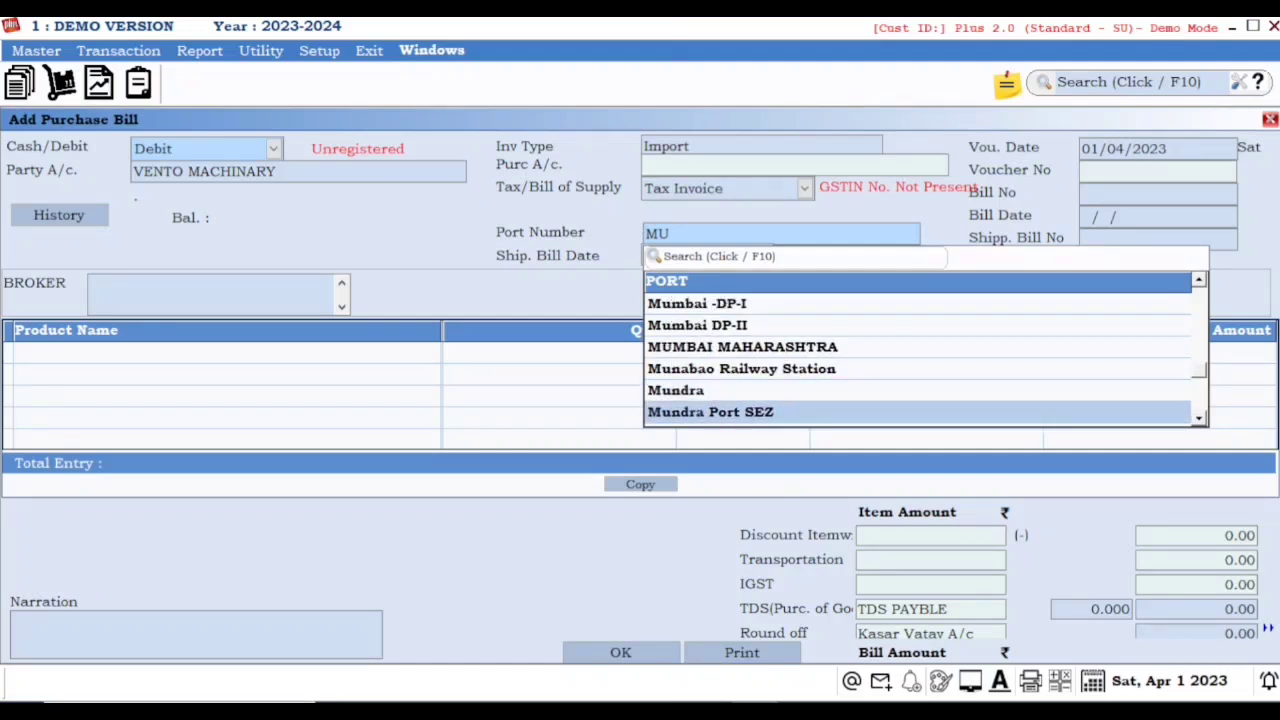
pyautogui.press('Up')
pyautogui.press('Up')
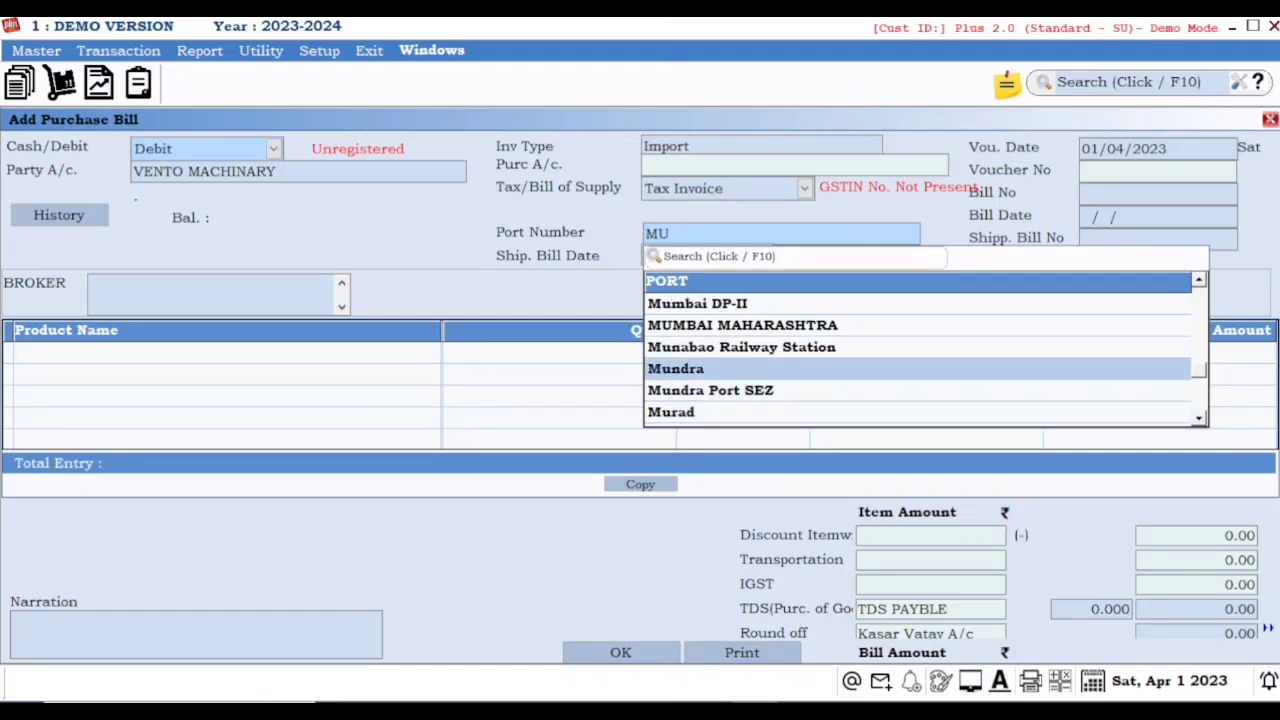
pyautogui.press('Return')
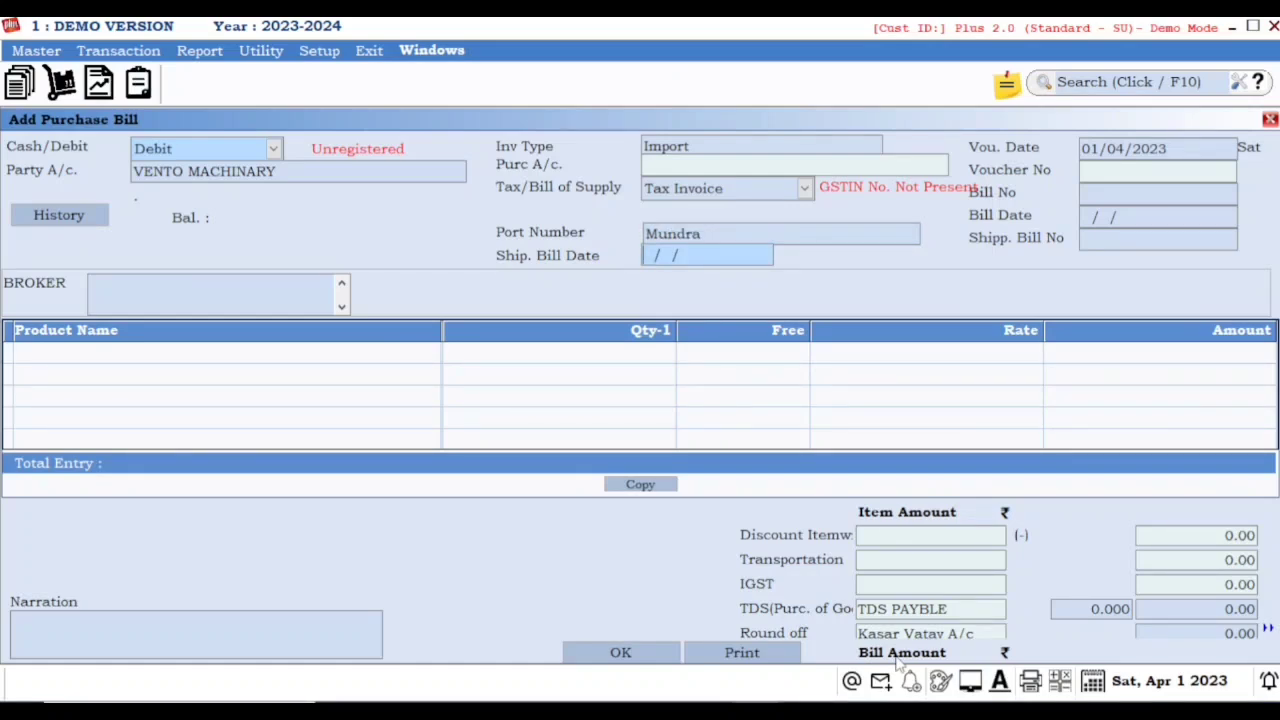
# Step: Set the purchase bill's shipping bill date to 01/04/2023
pyautogui.write('0104203')
pyautogui.press('BackSpace')
pyautogui.write('23')
pyautogui.press('Return')
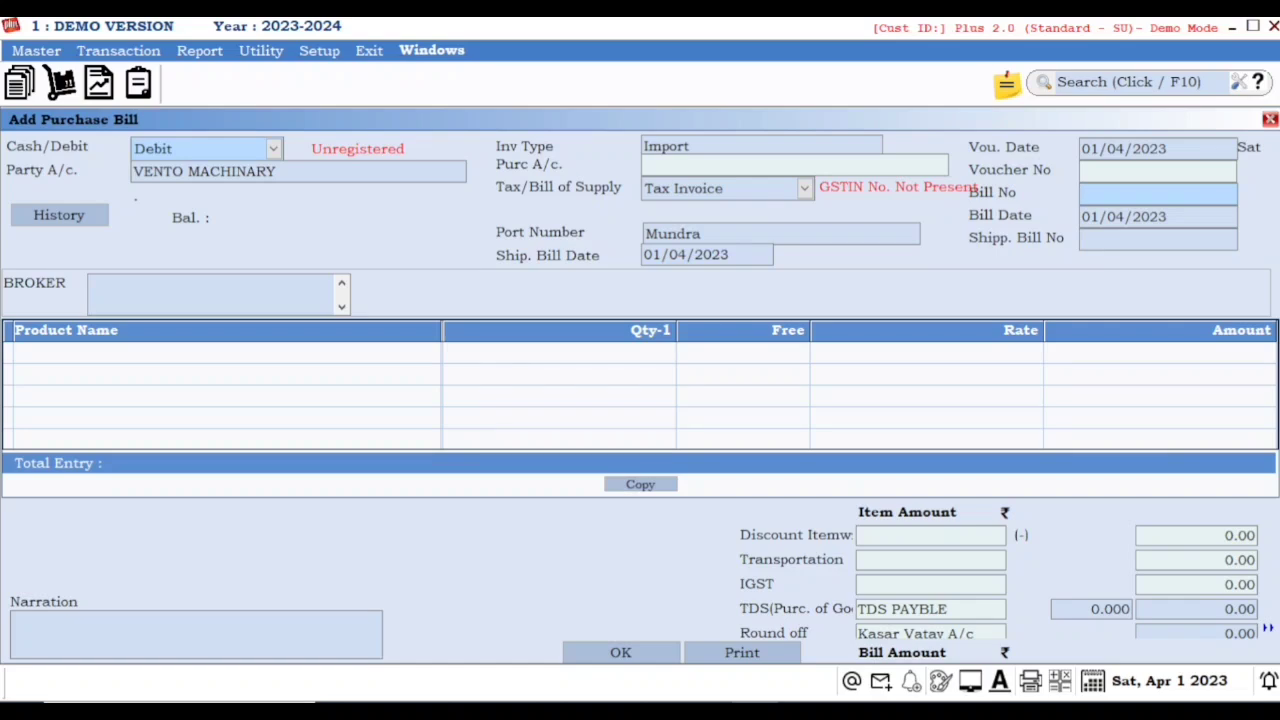
# Step: Enter SSSALA12 as the bill number and 12341 as the shipping bill number, leaving the broker blank
pyautogui.write('SSSALA12')
pyautogui.press('Return')
pyautogui.press('Return')
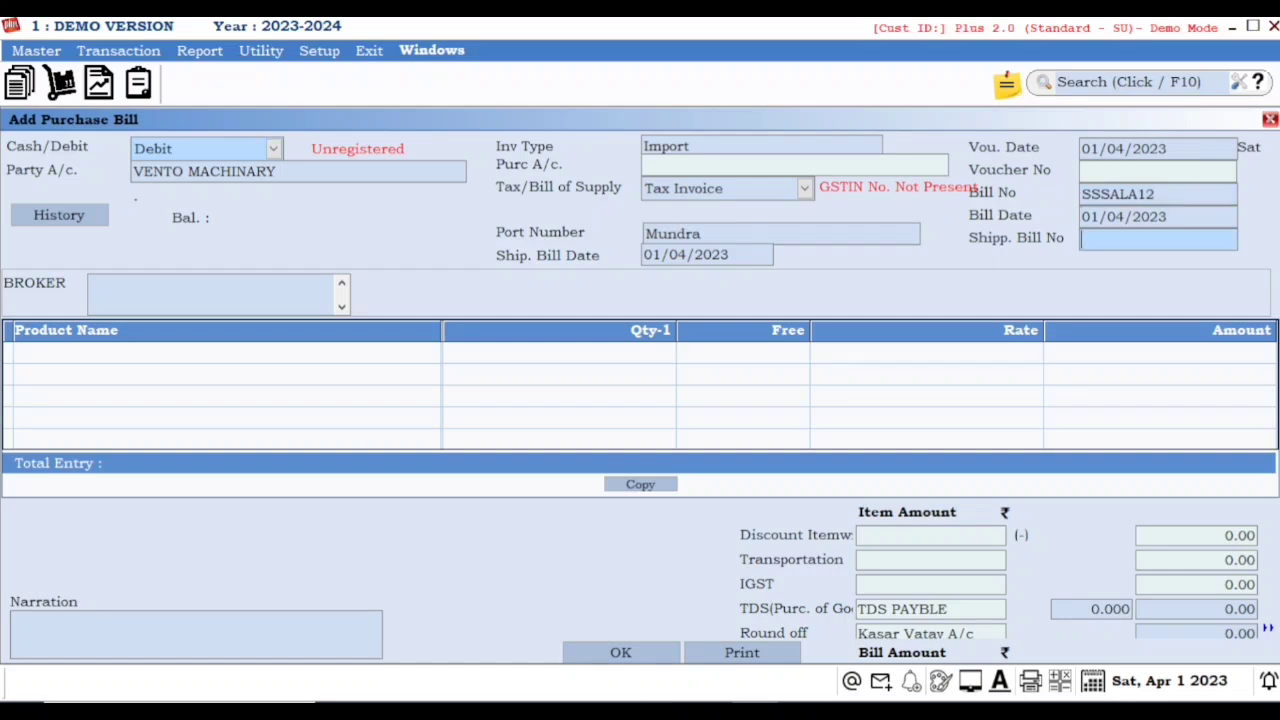
pyautogui.write('12341')
pyautogui.press('Return')
pyautogui.press('Return')
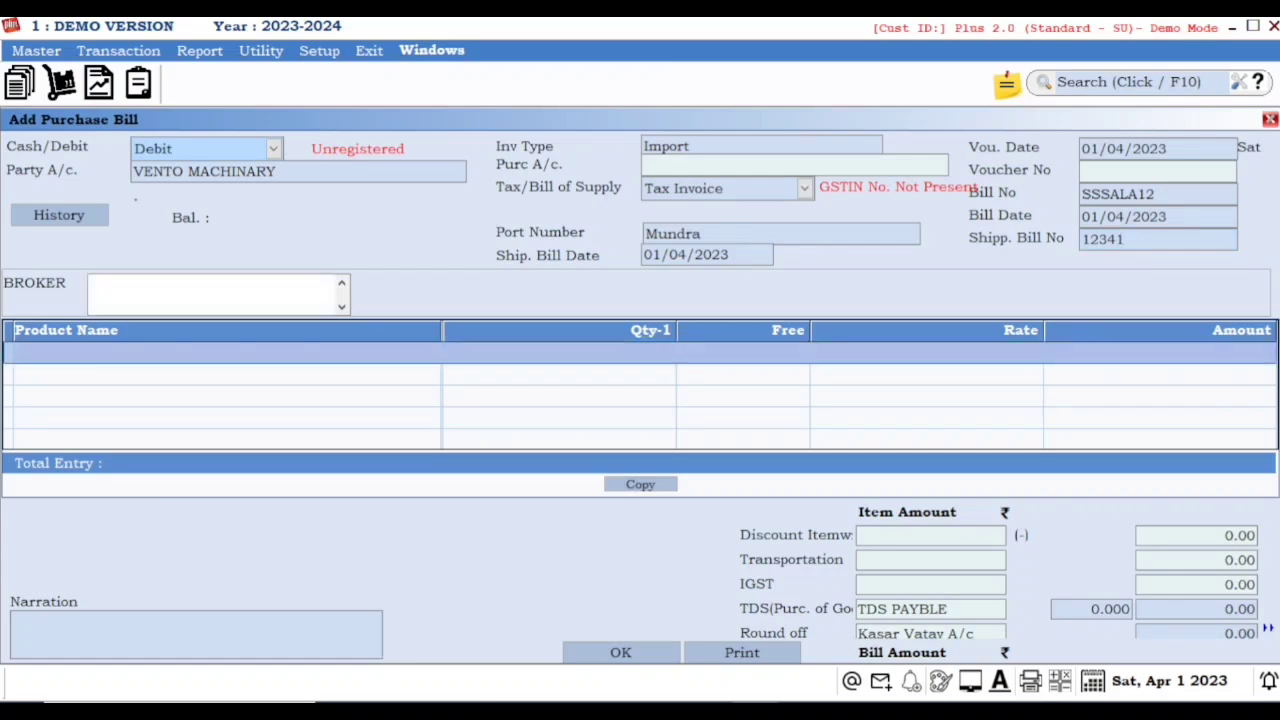
# Step: Add the product ELE PARTS to the first item line of the purchase bill
pyautogui.press('Return')
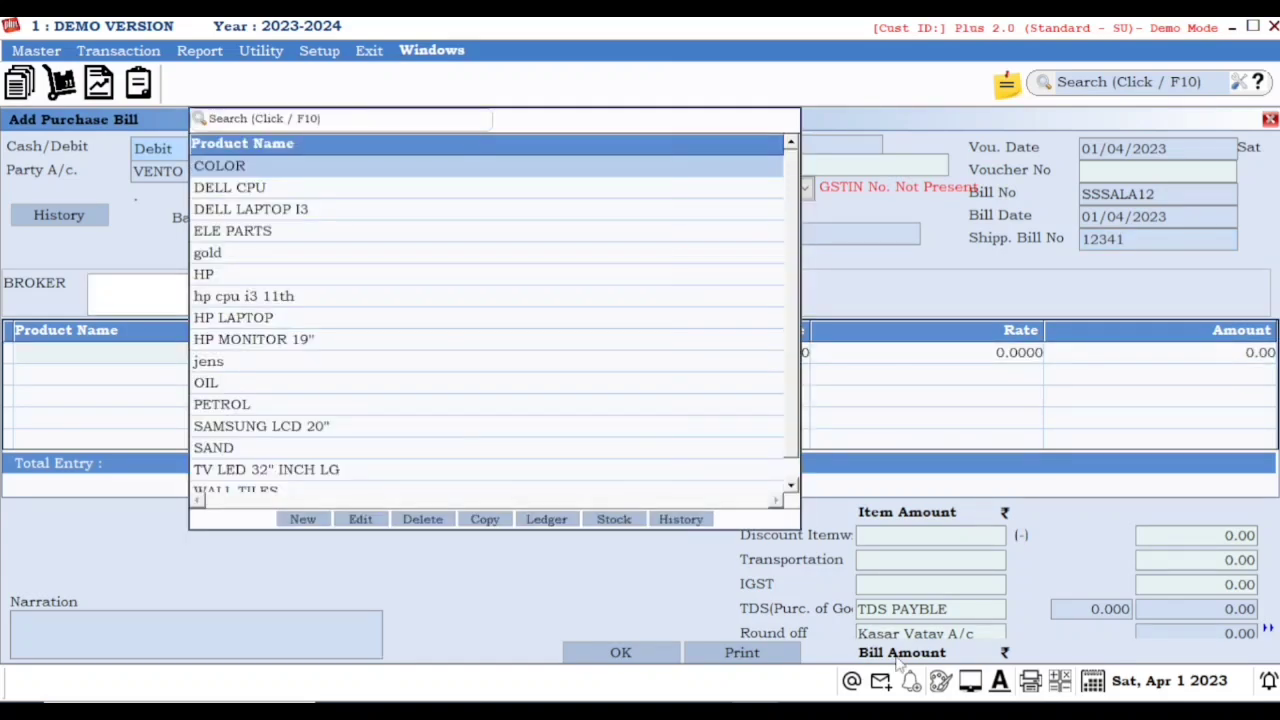
pyautogui.press('Down')
pyautogui.press('Down')
pyautogui.press('Down')
pyautogui.press('Down')
pyautogui.press('Down')
pyautogui.press('Down')
pyautogui.press('Down')
pyautogui.press('Down')
pyautogui.press('Down')
pyautogui.press('Down')
pyautogui.press('Down')
pyautogui.press('Down')
pyautogui.press('Down')
pyautogui.press('Down')
pyautogui.press('Down')
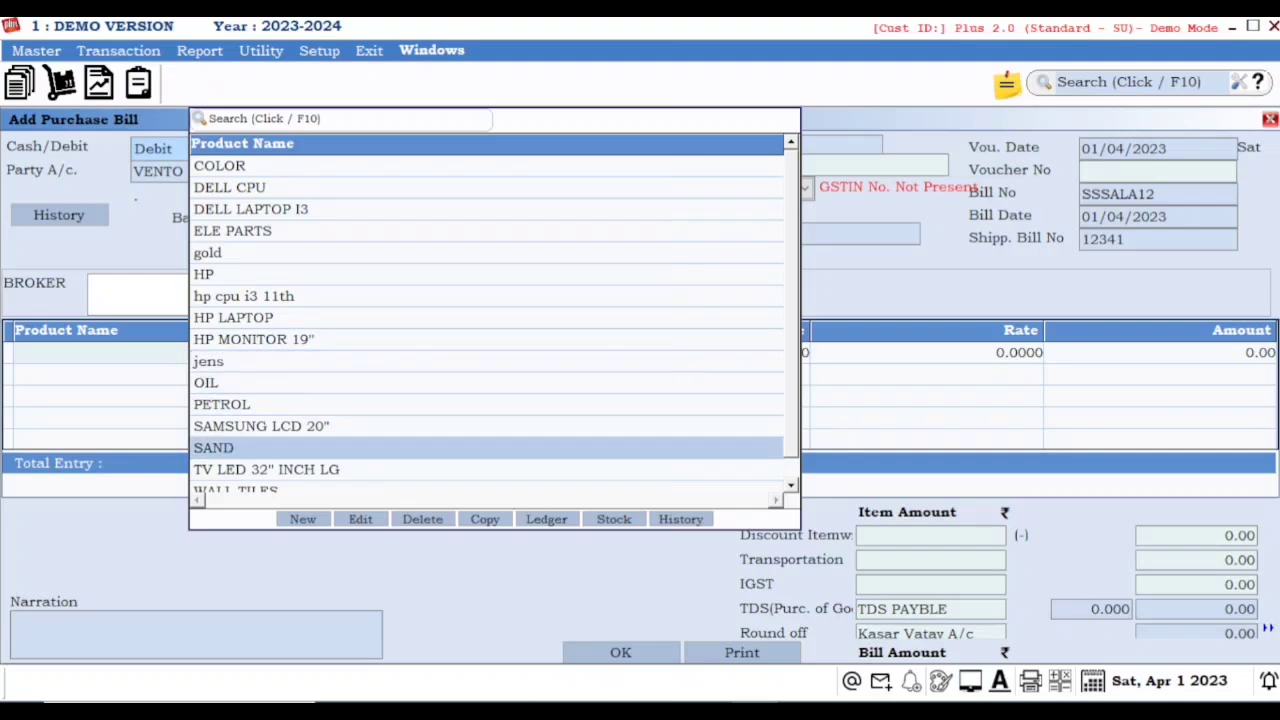
pyautogui.press('Up')
pyautogui.press('Up')
pyautogui.press('Up')
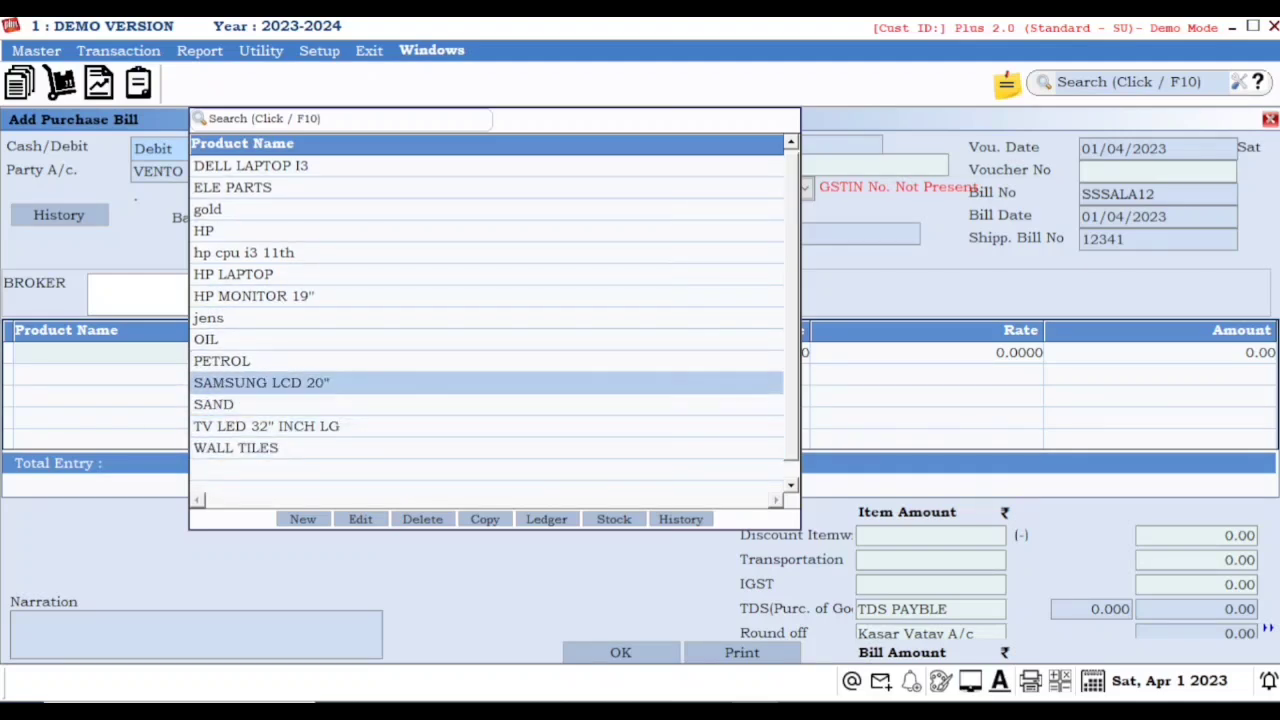
pyautogui.press('Up')
pyautogui.press('Up')
pyautogui.press('Up')
pyautogui.press('Up')
pyautogui.press('Up')
pyautogui.press('Up')
pyautogui.press('Up')
pyautogui.press('Up')
pyautogui.press('Up')
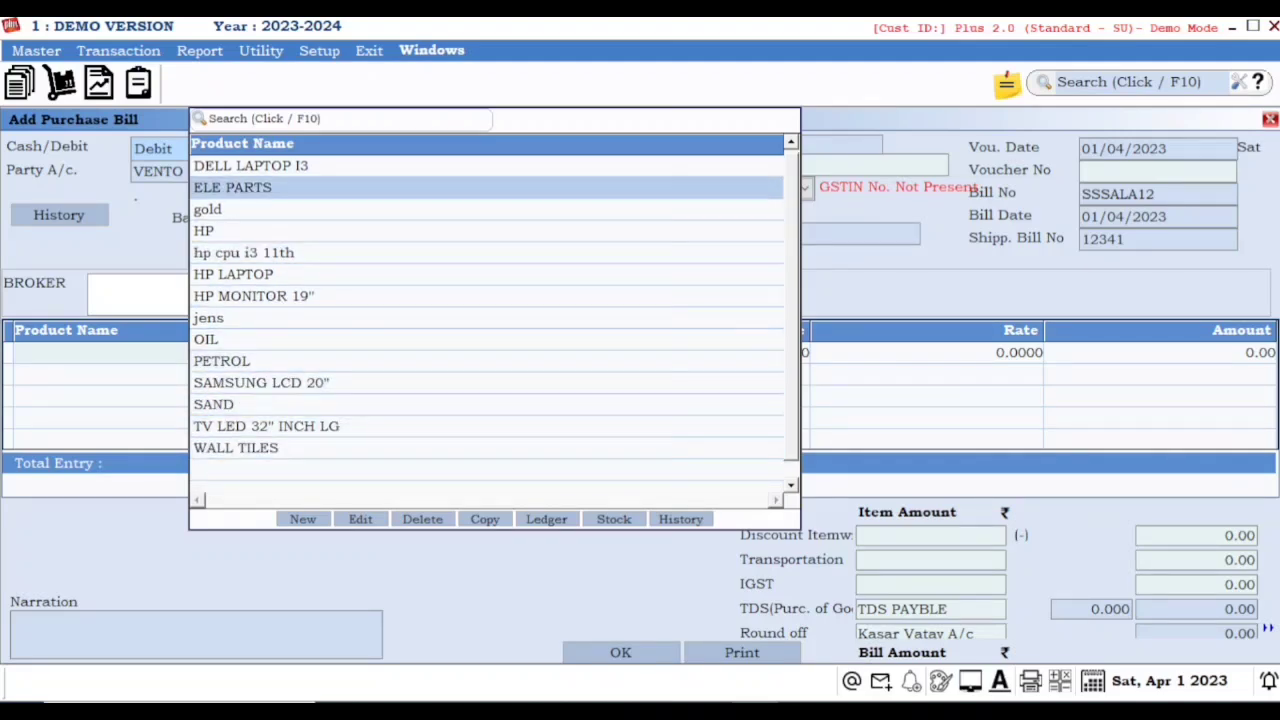
pyautogui.press('Return')
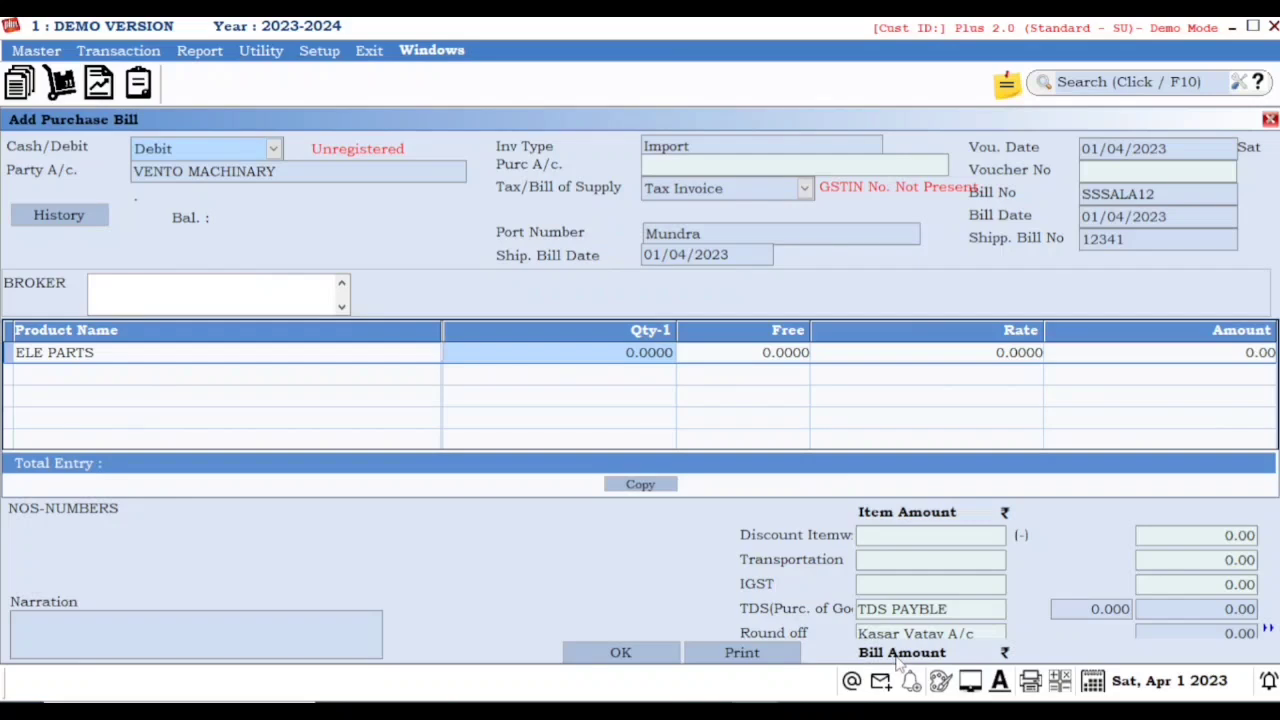
# Step: Set the ELE PARTS line to quantity 1110 with no free quantity and a rate of 1000
pyautogui.write('1110')
pyautogui.press('Return')
pyautogui.press('Return')
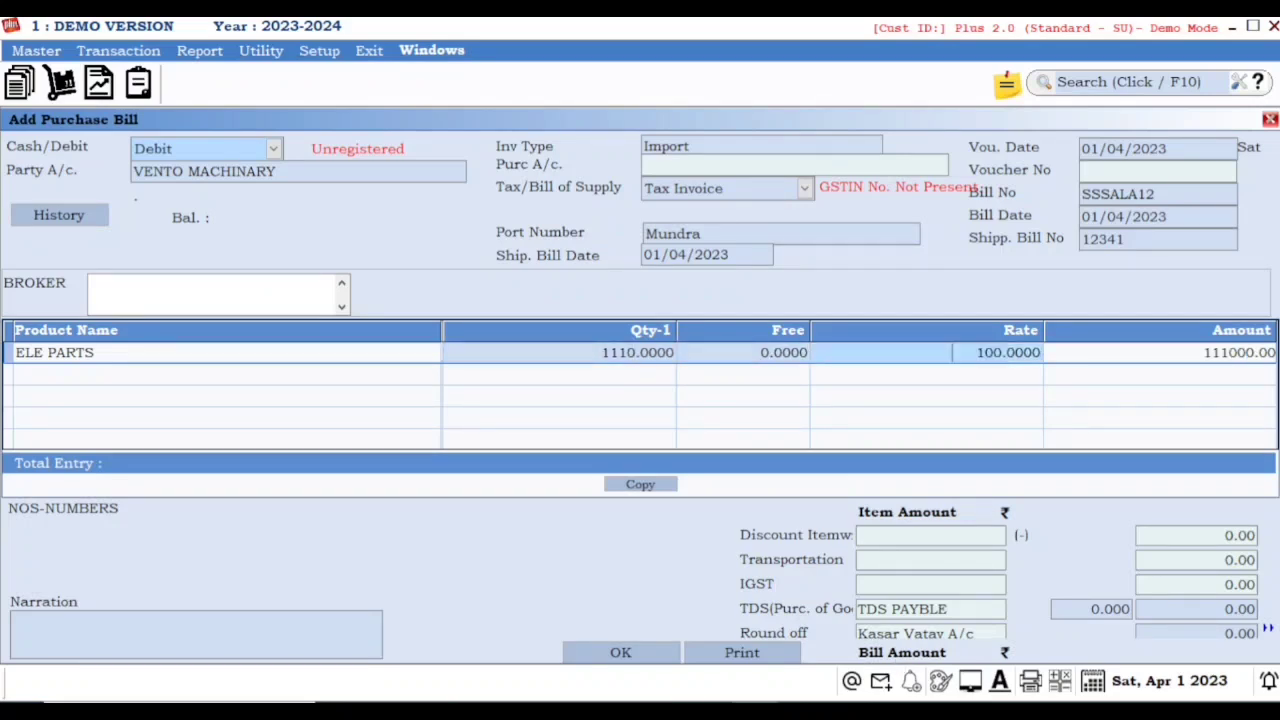
pyautogui.write('111')
pyautogui.press('BackSpace')
pyautogui.press('BackSpace')
pyautogui.press('BackSpace')
pyautogui.write('1000')
pyautogui.press('Return')
pyautogui.press('Return')
pyautogui.press('Return')
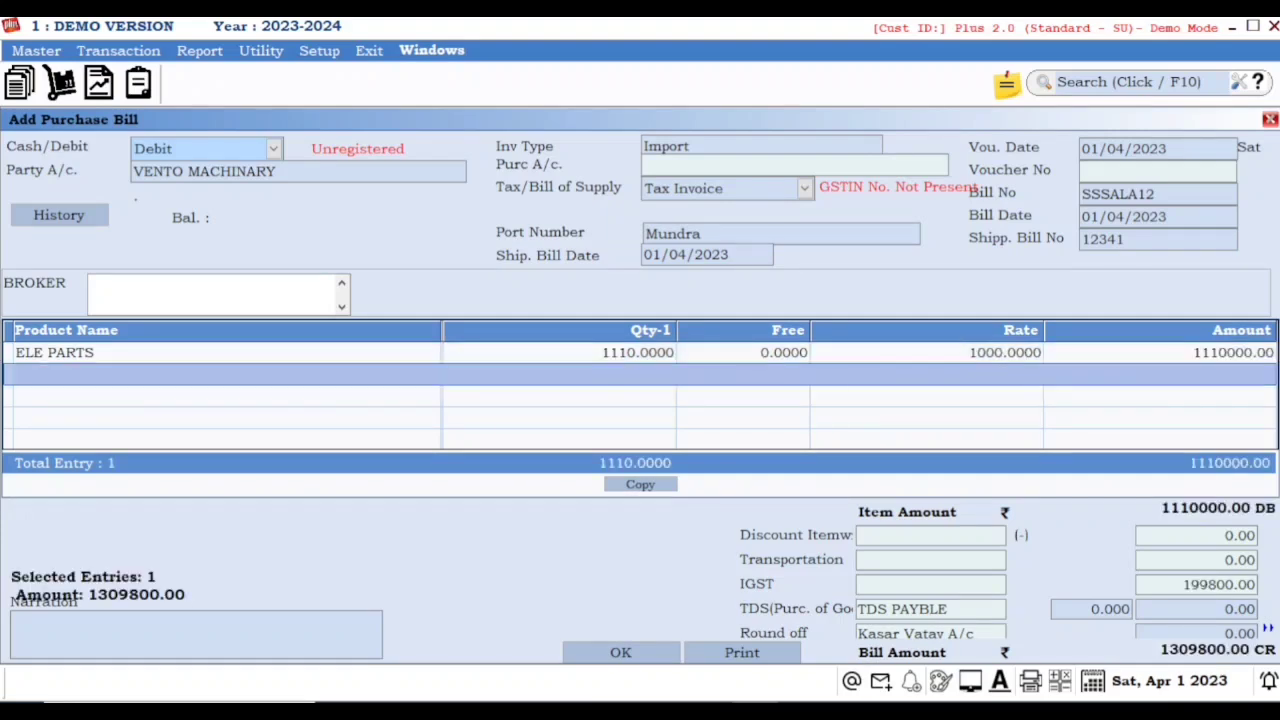
# Step: Finish the item entry, accept the bill's expense, IGST and TDS amounts, and save the purchase bill
pyautogui.press('Return')
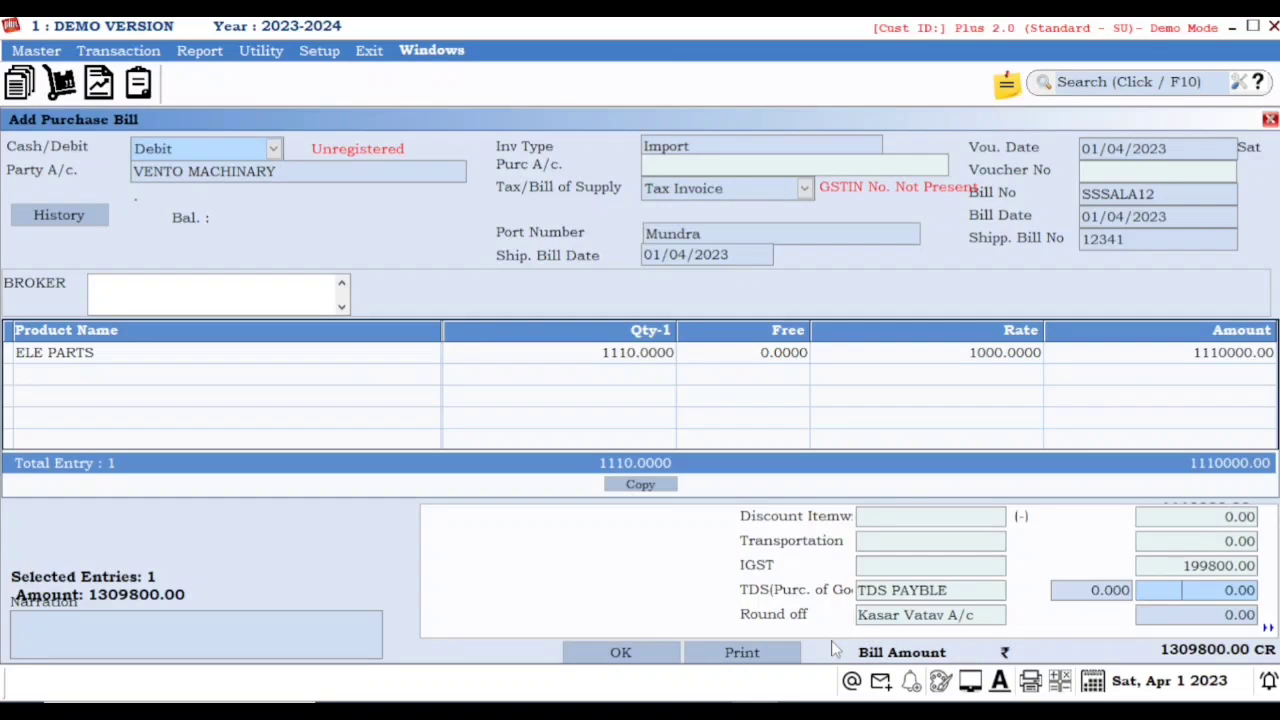
pyautogui.press('Return')
pyautogui.press('Return')
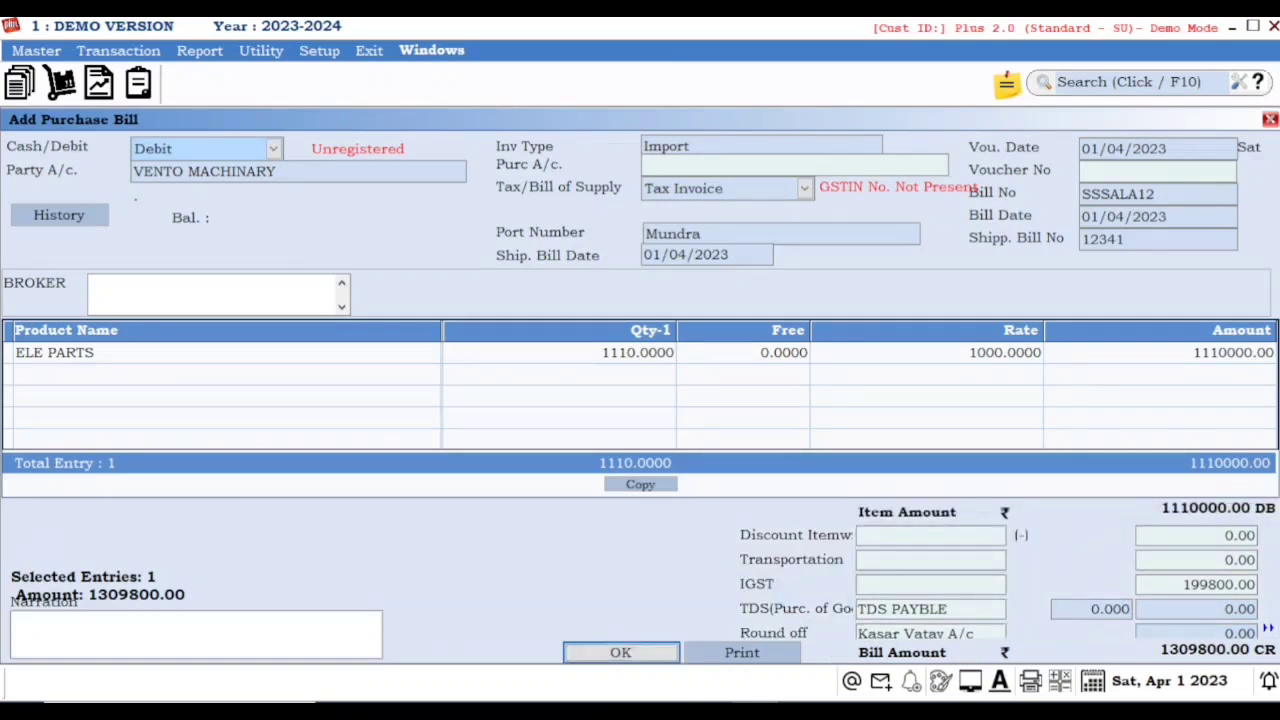
pyautogui.press('Return')
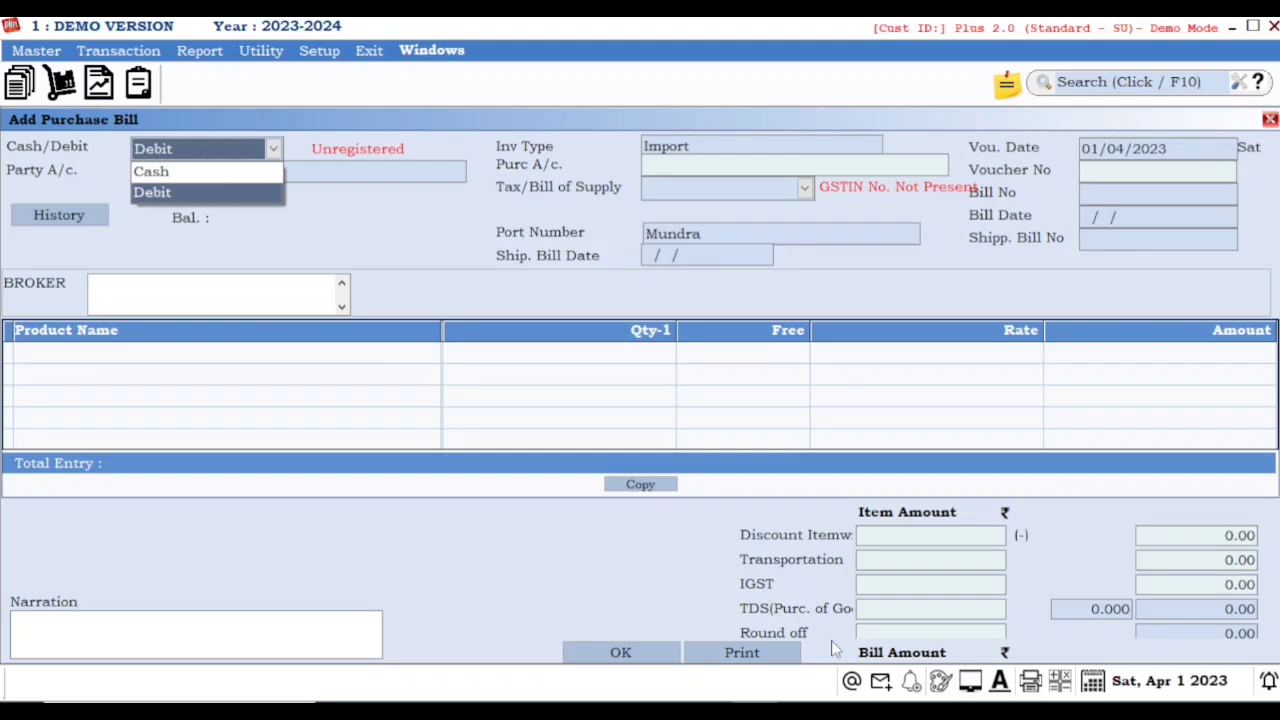
# Step: Leave the blank new purchase bill and close the purchase bill voucher list
pyautogui.press('Escape')
pyautogui.press('Escape')
pyautogui.press('Return')
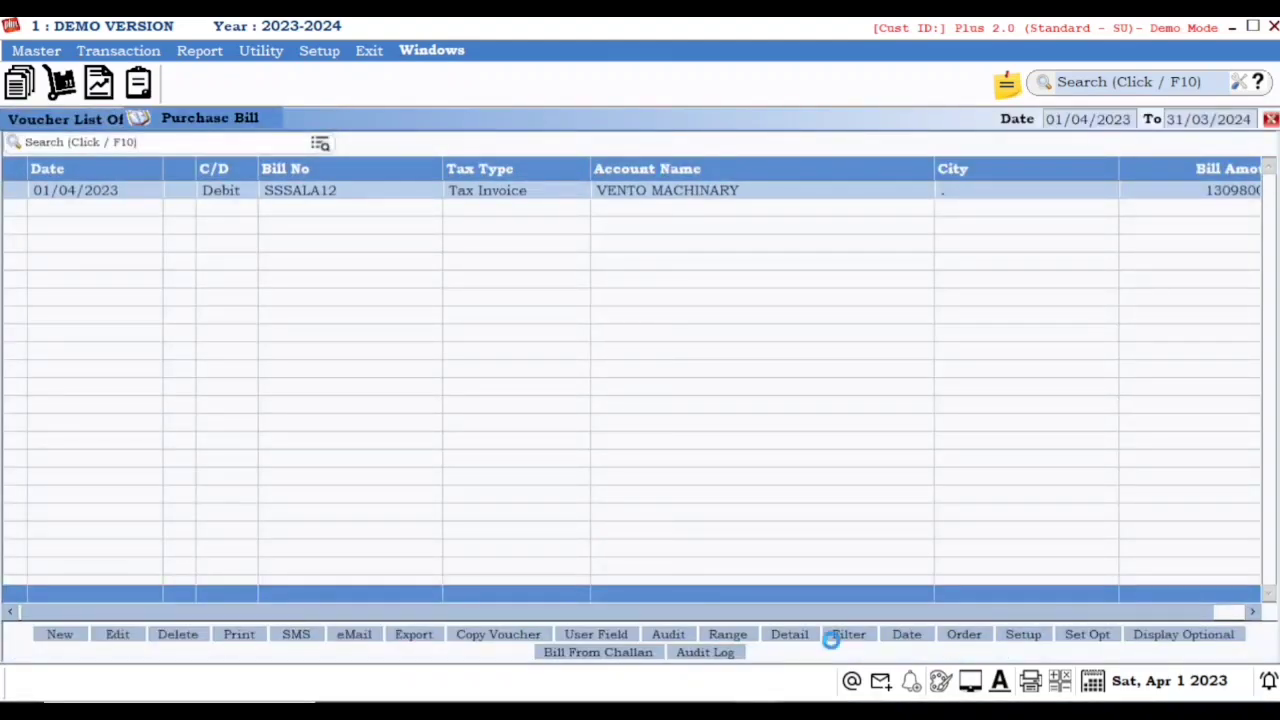
pyautogui.press('Return')
pyautogui.press('Escape')
pyautogui.press('Escape')
pyautogui.press('Escape')
pyautogui.press('Return')
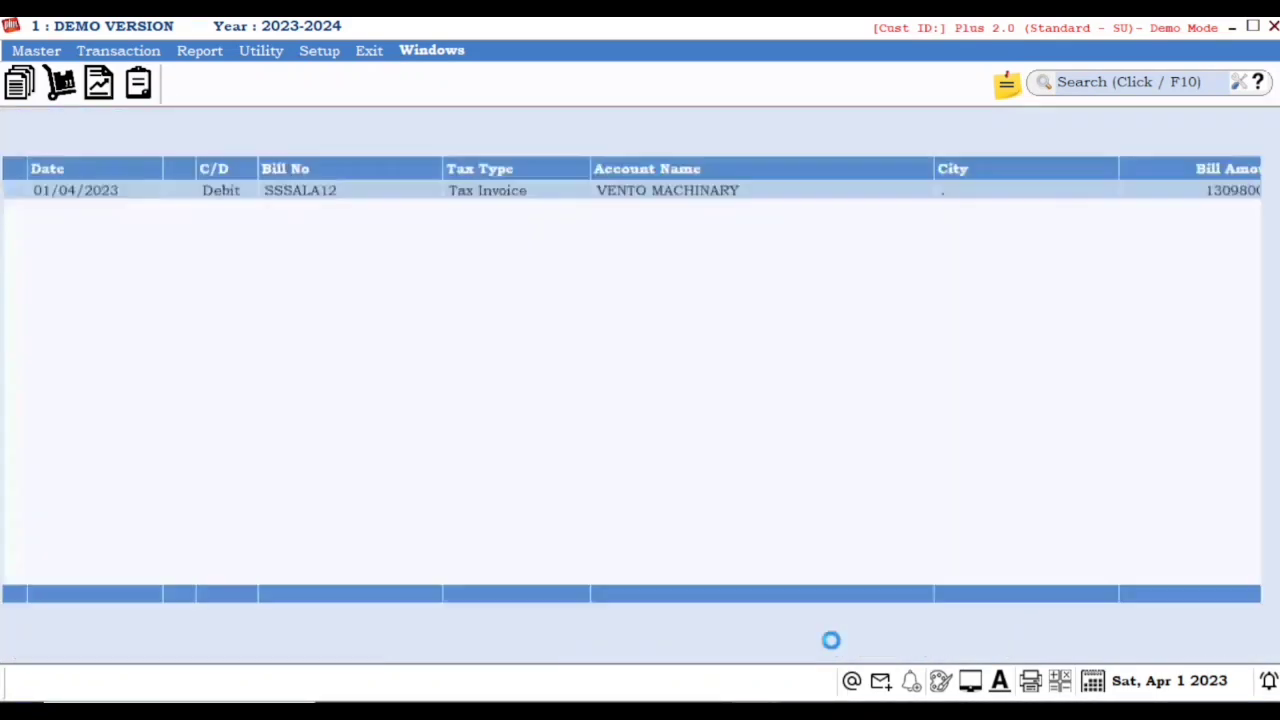